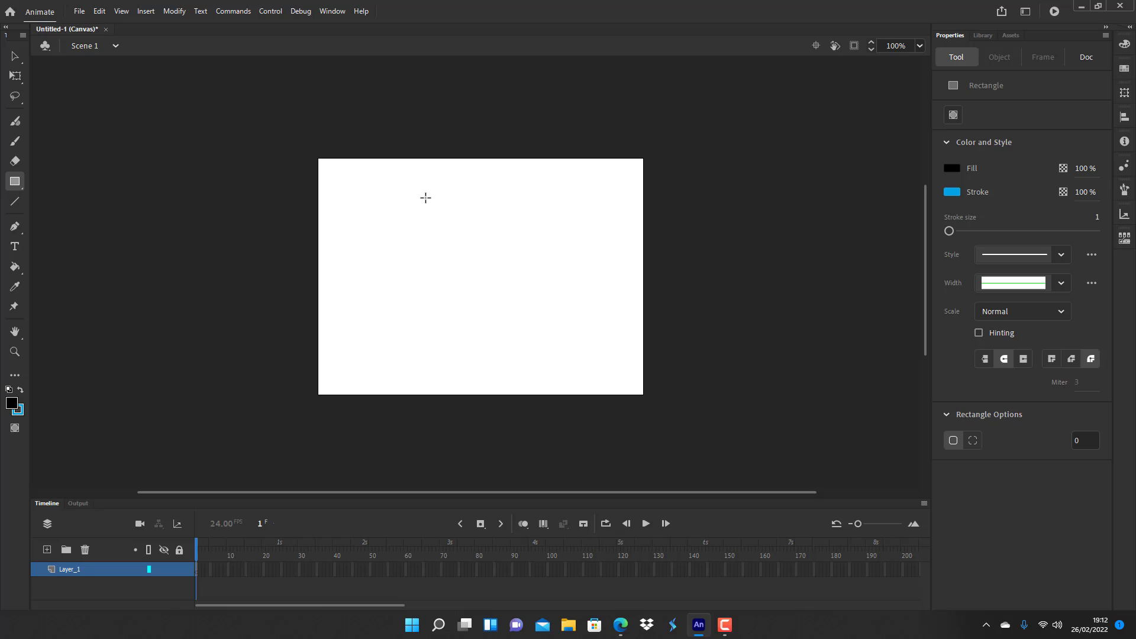
Step: Draw a black rectangle about 87 by 24 px near the stage's upper edge and convert it to a Movie Clip named "button grphic"
{"action": "mouse_move", "coordinate": [421, 190]}
{"action": "left_mouse_down"}
{"action": "mouse_move", "coordinate": [459, 208]}
{"action": "mouse_move", "coordinate": [477, 201]}
{"action": "mouse_move", "coordinate": [473, 216]}
{"action": "mouse_move", "coordinate": [473, 206]}
{"action": "left_mouse_up"}
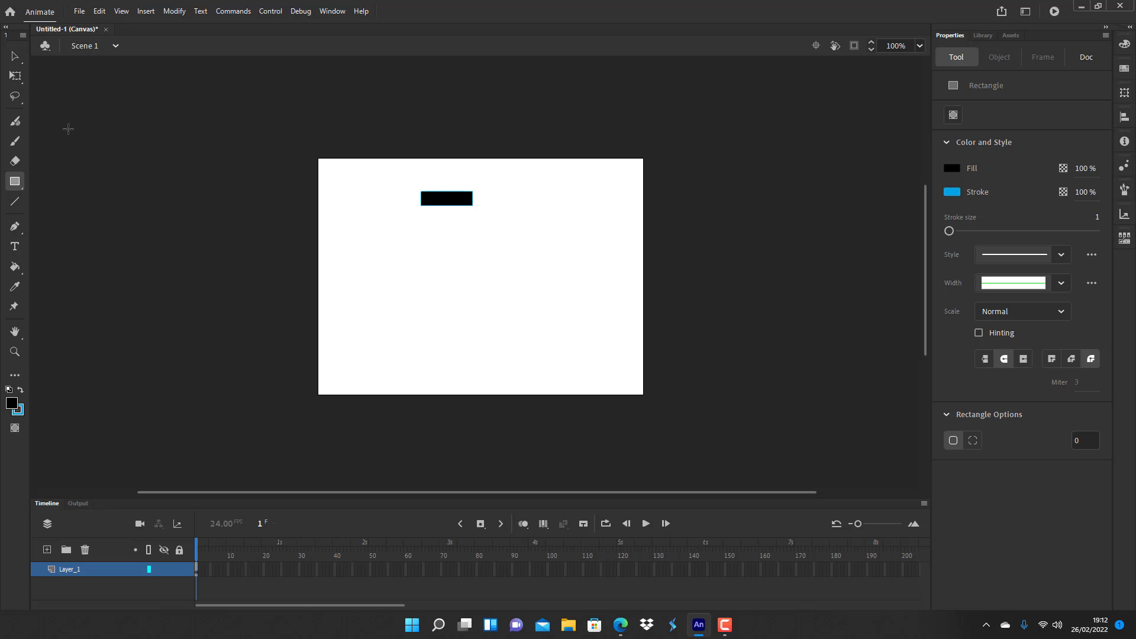
{"action": "left_click", "coordinate": [14, 56]}
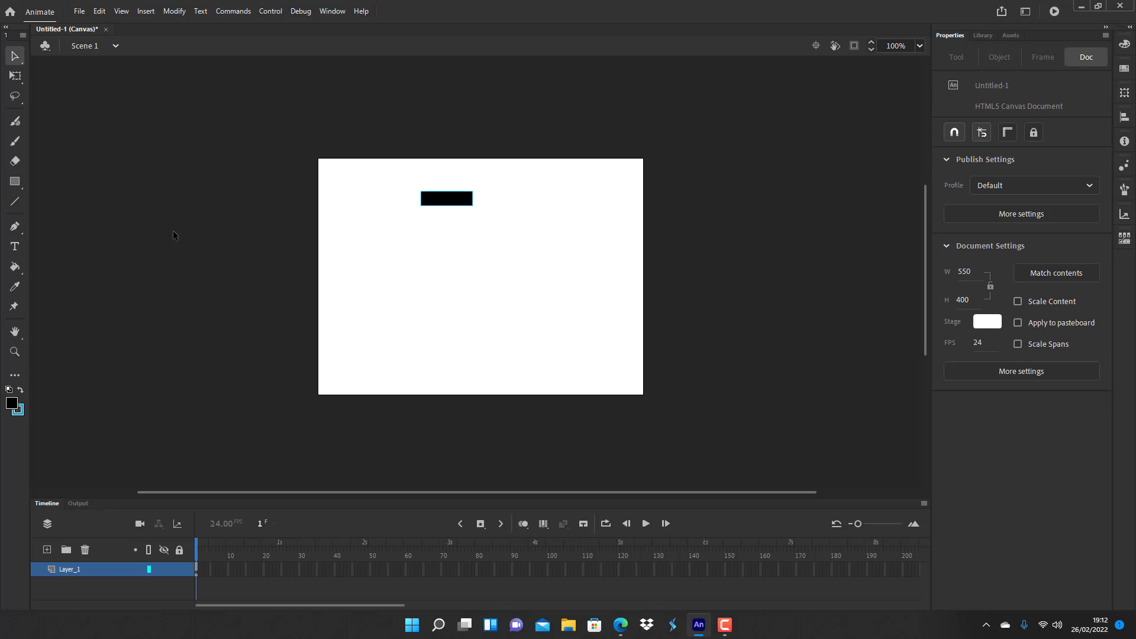
{"action": "double_click", "coordinate": [450, 201]}
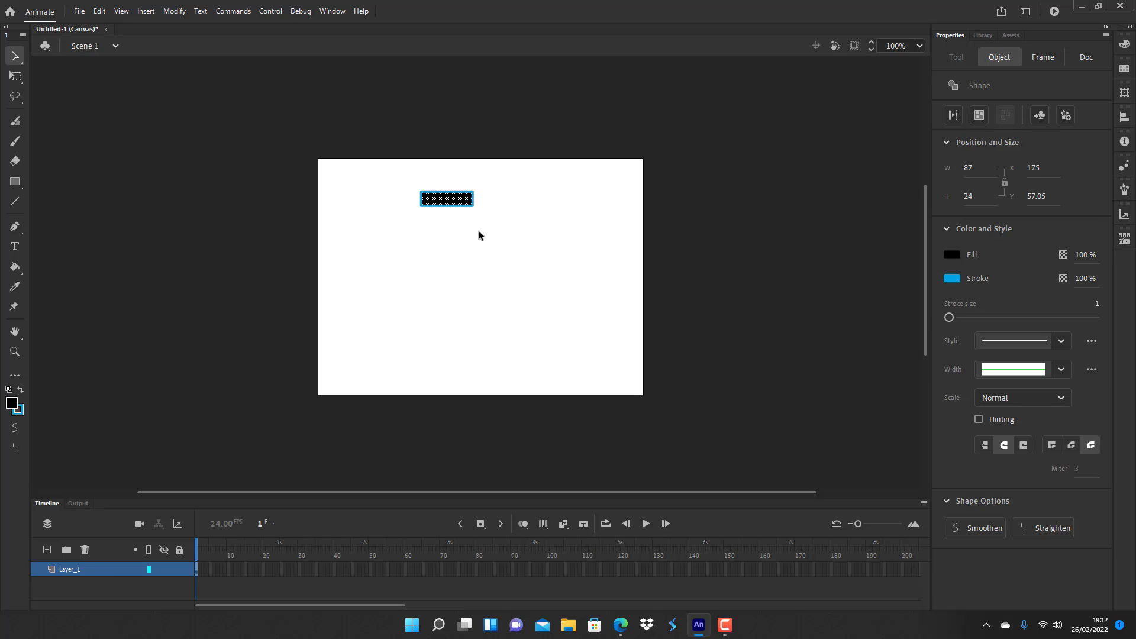
{"action": "key", "text": "F8"}
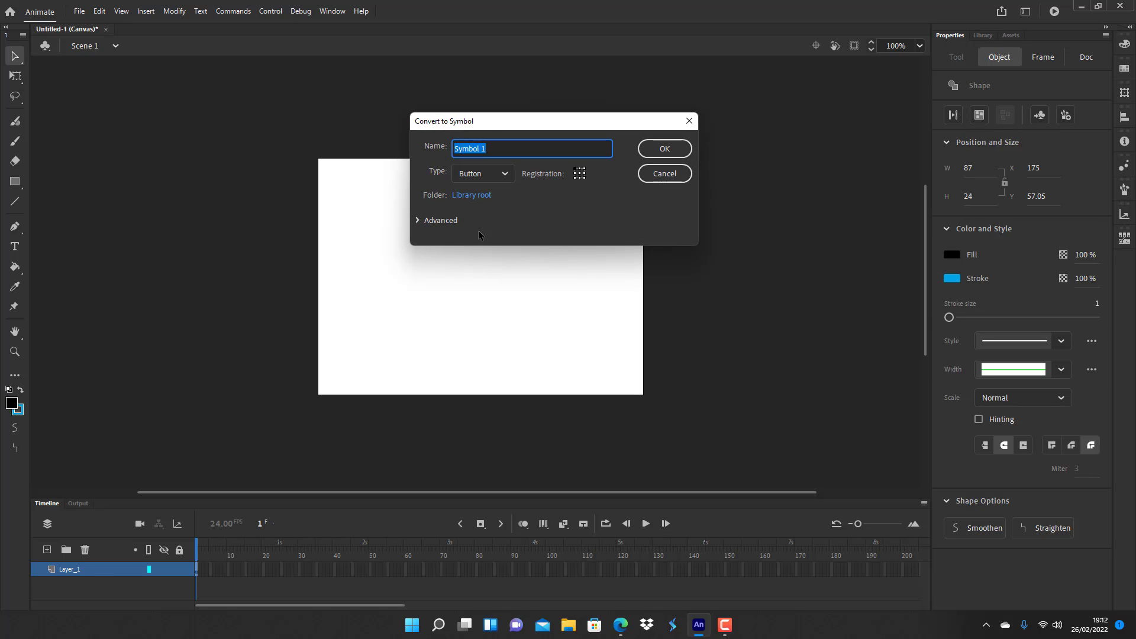
{"action": "type", "text": "button grphic"}
{"action": "left_click", "coordinate": [490, 174]}
{"action": "left_click", "coordinate": [484, 193]}
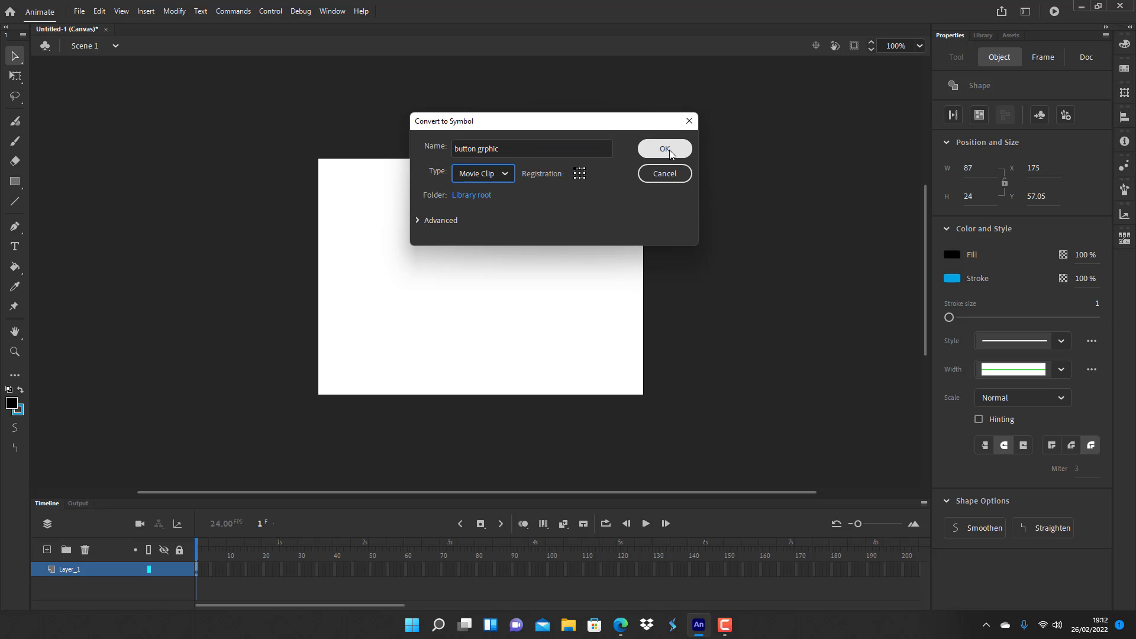
{"action": "left_click", "coordinate": [669, 151]}
{"action": "left_click", "coordinate": [476, 272]}
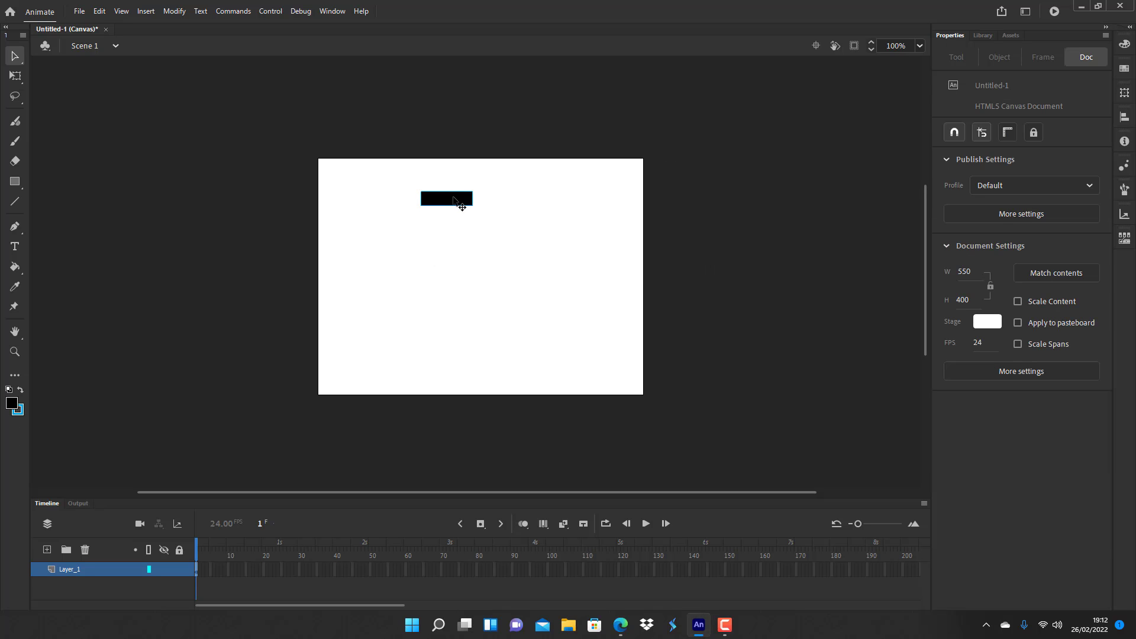
Step: Open the rectangle's movie clip for editing and add three new layers above Layer_1
{"action": "double_click", "coordinate": [459, 200]}
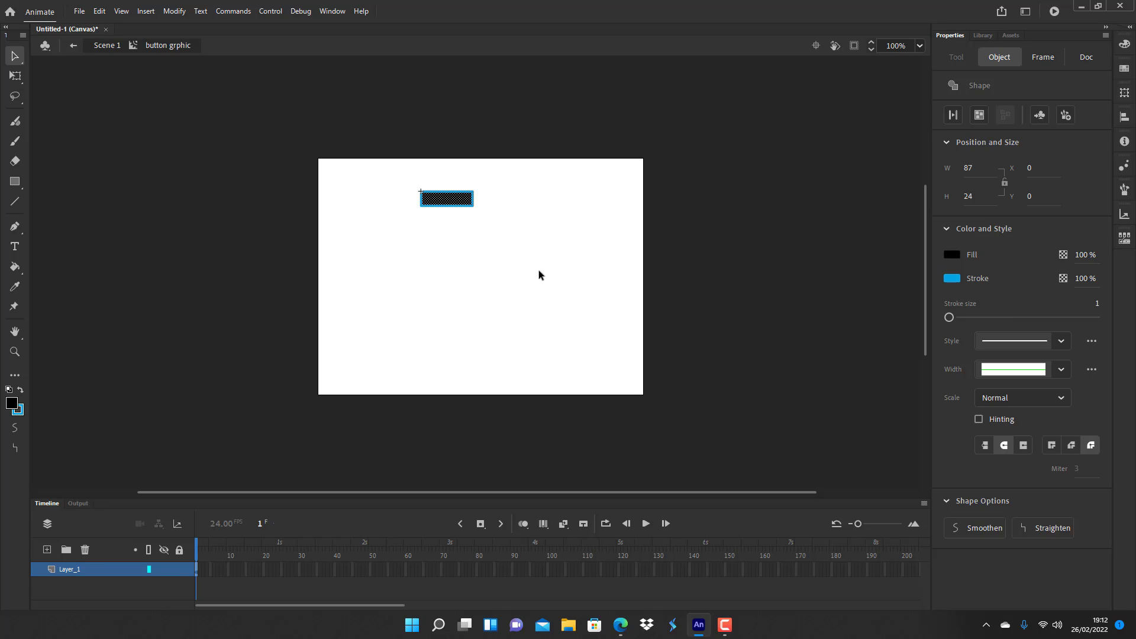
{"action": "left_click", "coordinate": [47, 550]}
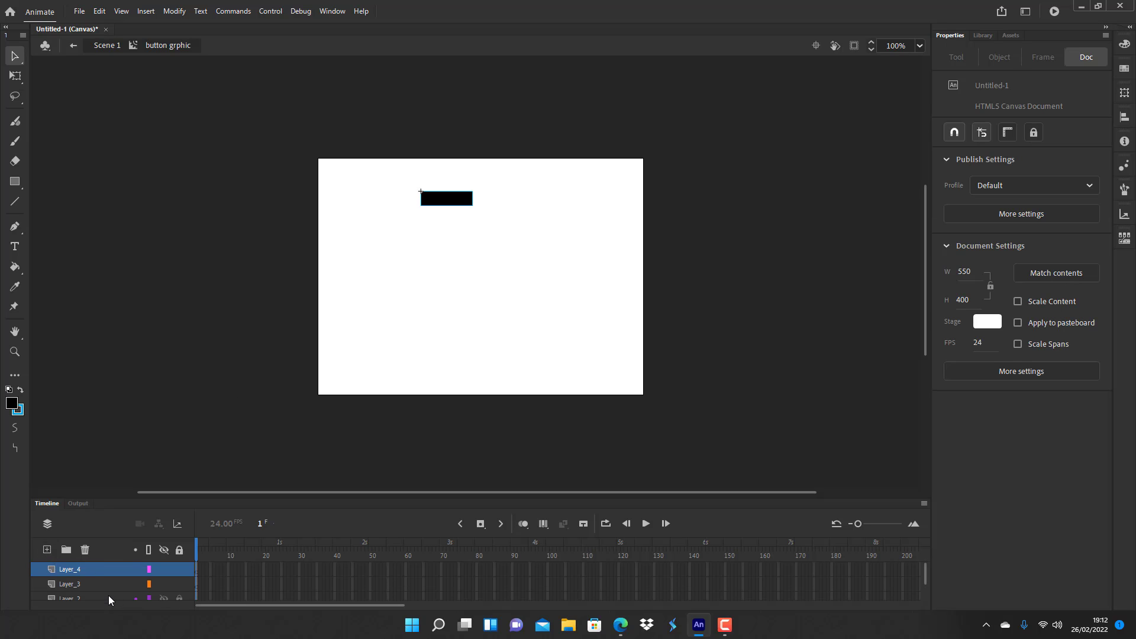
Step: Paste the rectangle in place on each of the three new layers, Layer_2, Layer_3 and Layer_4
{"action": "left_click", "coordinate": [83, 567]}
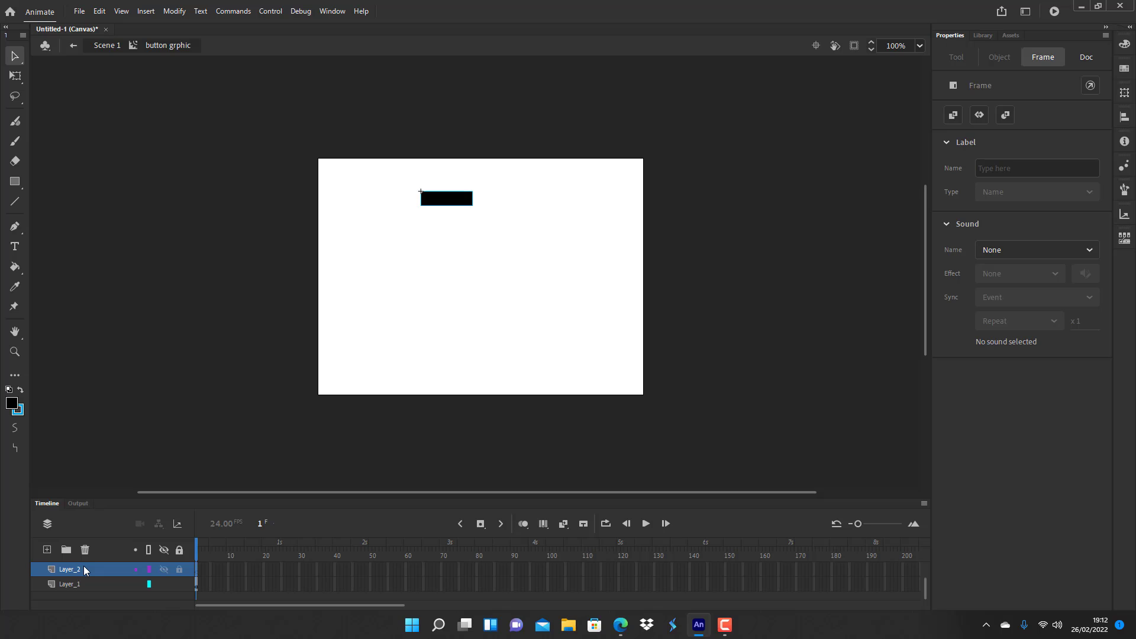
{"action": "key", "text": "ctrl+v"}
{"action": "key", "text": "Delete"}
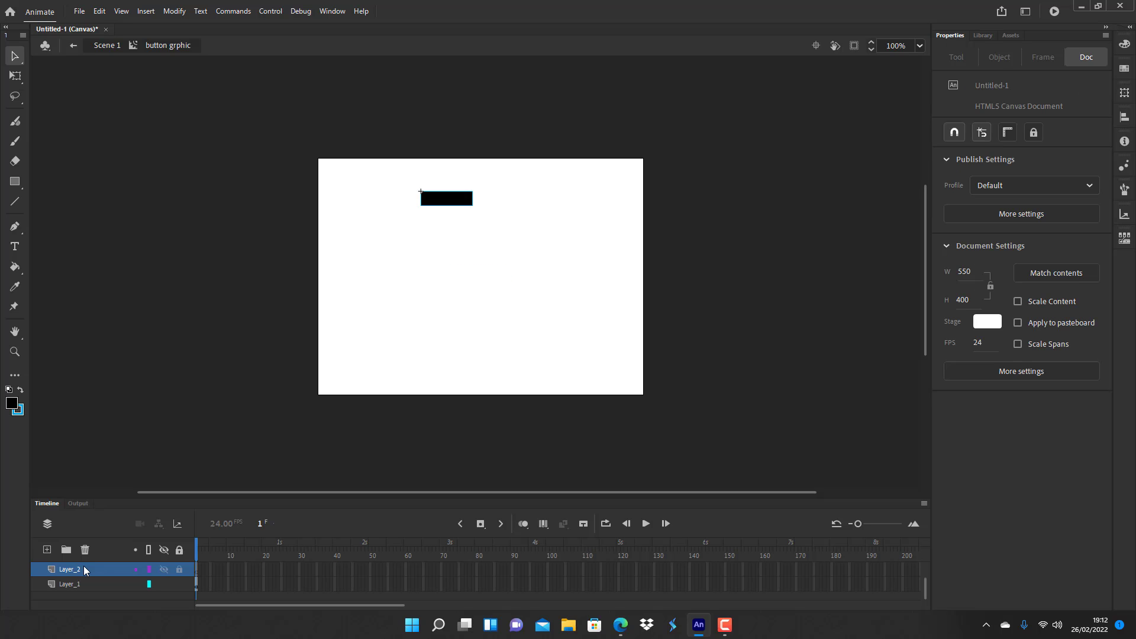
{"action": "key", "text": "ctrl+shift+v"}
{"action": "left_click", "coordinate": [47, 549]}
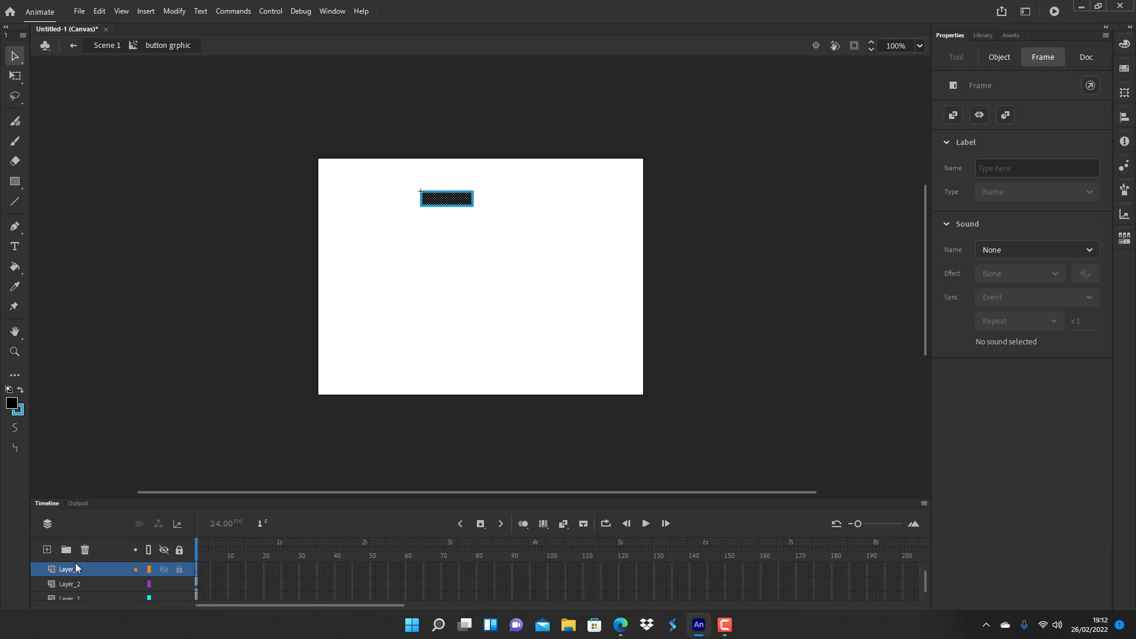
{"action": "left_click", "coordinate": [76, 563]}
{"action": "key", "text": "ctrl+shift+v"}
{"action": "scroll", "coordinate": [86, 594], "scroll_direction": "up", "scroll_amount": 1}
{"action": "left_click", "coordinate": [79, 566]}
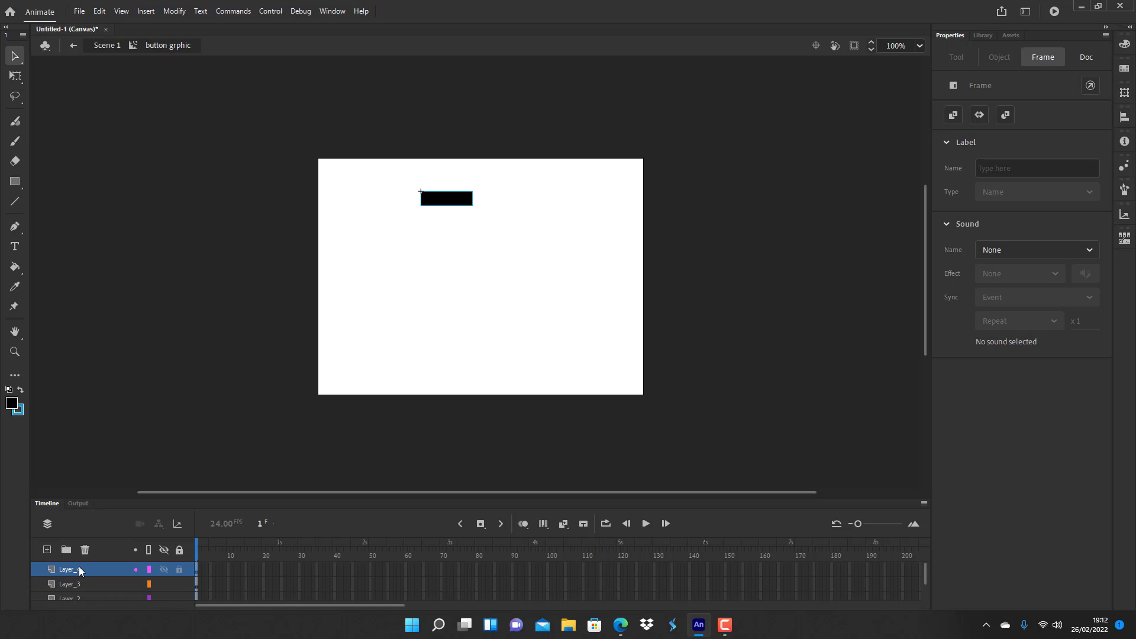
{"action": "key", "text": "ctrl+shift+v"}
{"action": "left_click", "coordinate": [472, 258]}
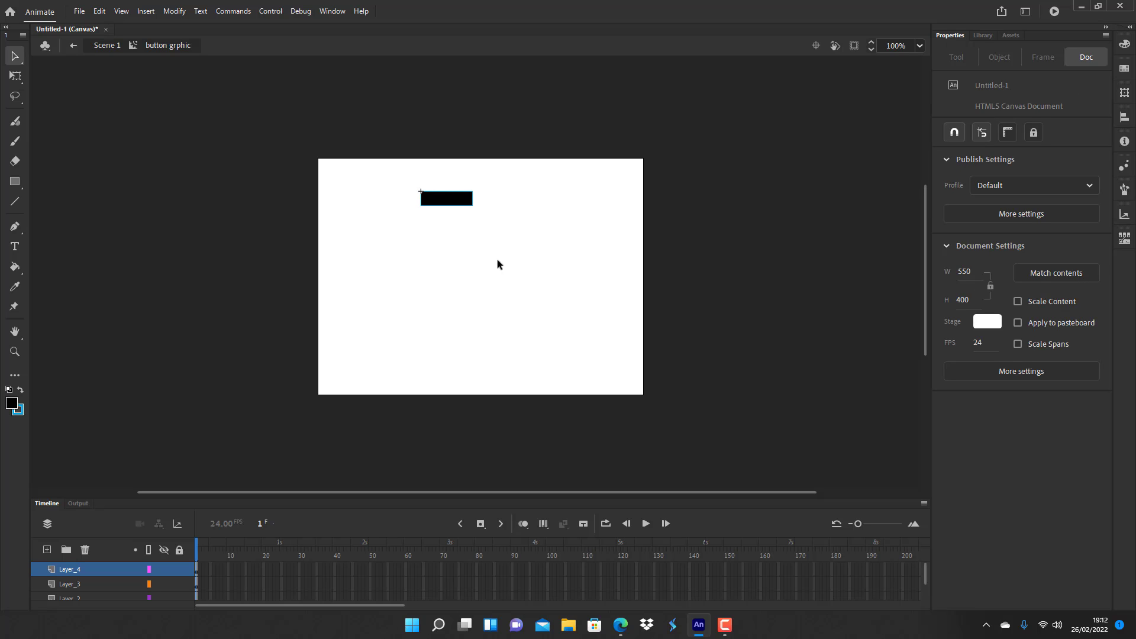
{"action": "left_click", "coordinate": [99, 12]}
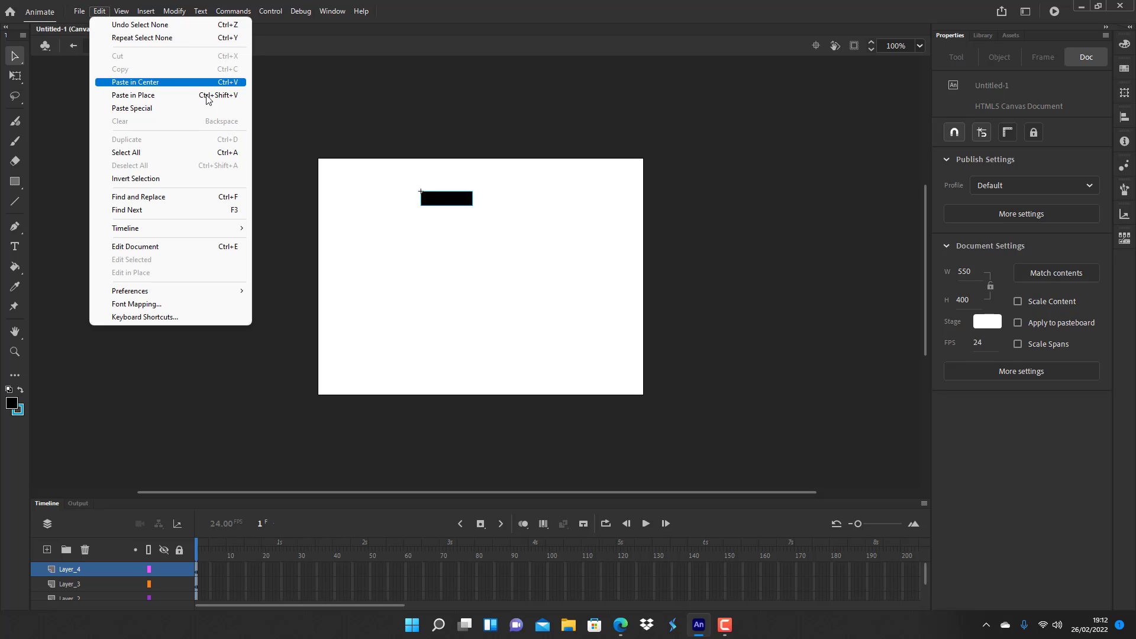
{"action": "left_click", "coordinate": [380, 285]}
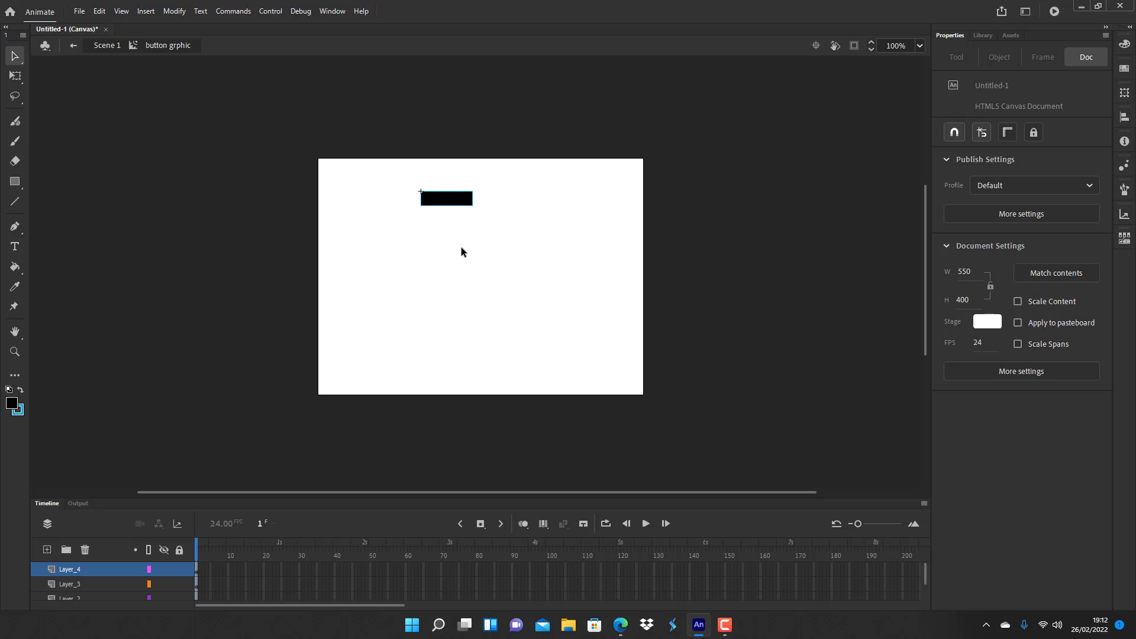
Step: Lock every layer except Layer_4 and split its rectangle by marquee-selecting the lower part, about 14 px high
{"action": "left_click", "coordinate": [180, 570]}
{"action": "left_click_drag", "start_coordinate": [398, 235], "coordinate": [486, 200]}
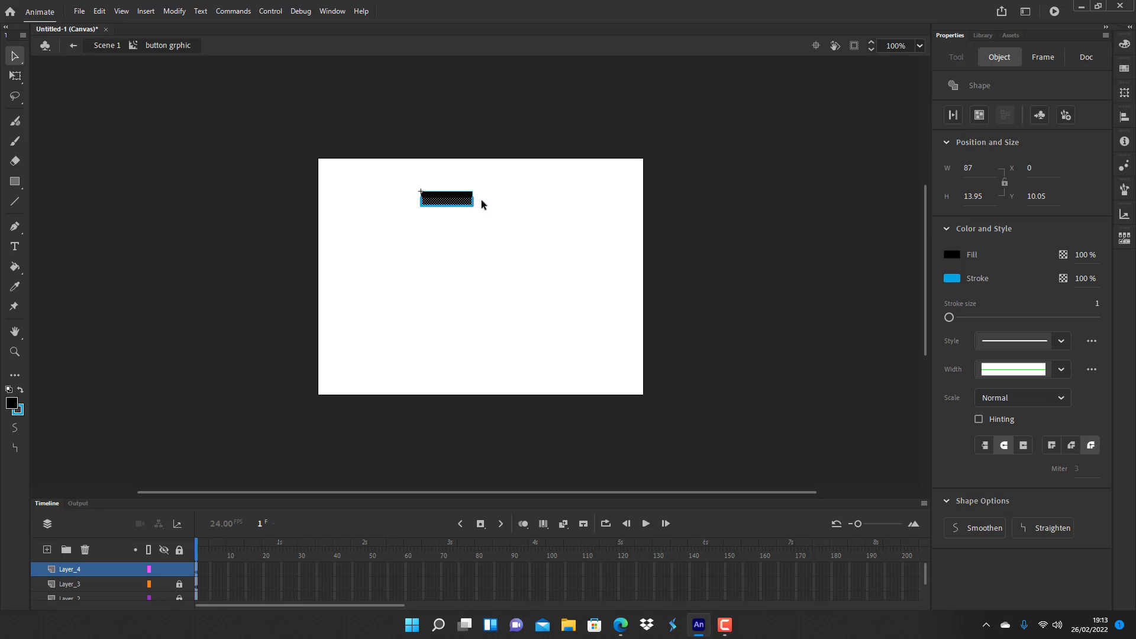
{"action": "left_click", "coordinate": [482, 200]}
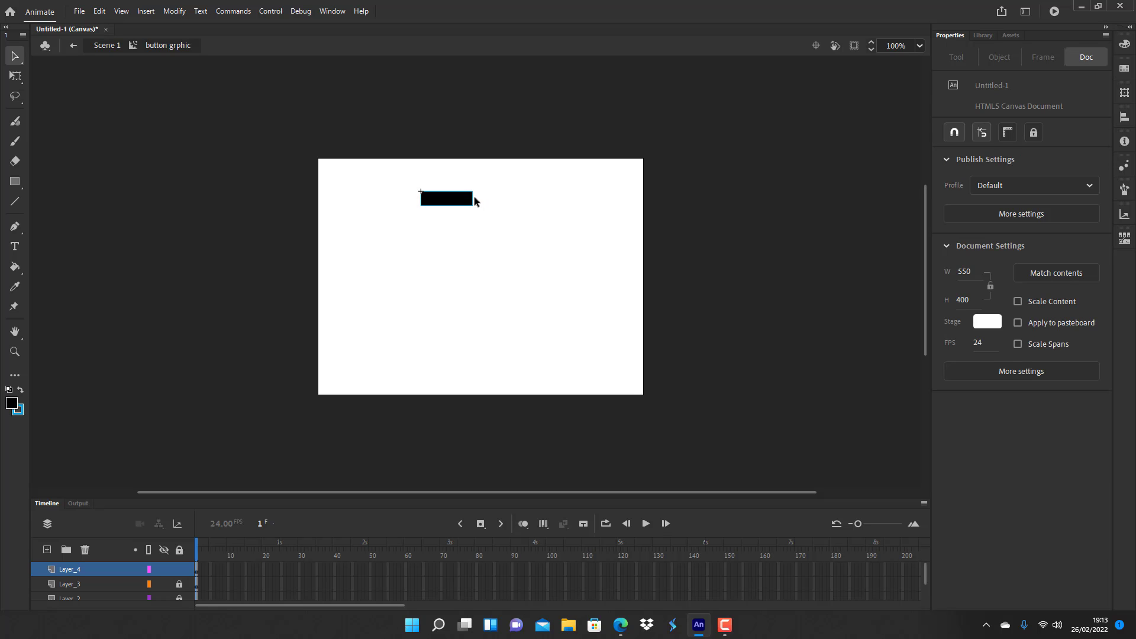
Step: Set the fill of the upper part of Layer_4's rectangle to white with 65% alpha
{"action": "left_click", "coordinate": [473, 198]}
{"action": "left_click", "coordinate": [476, 200]}
{"action": "left_click", "coordinate": [460, 197]}
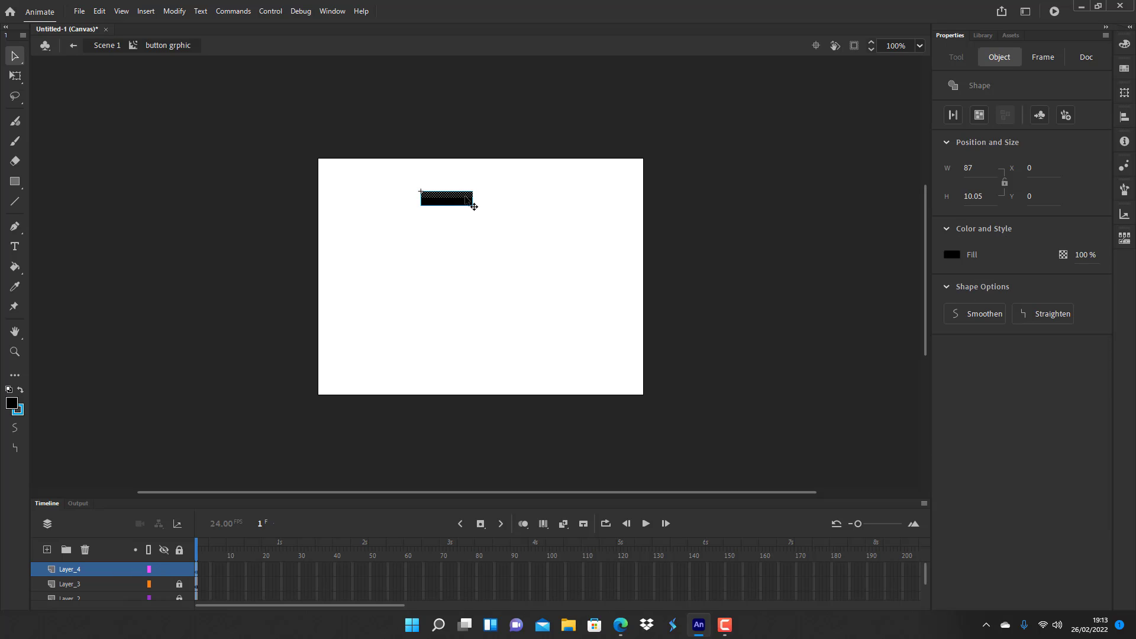
{"action": "left_click", "coordinate": [1123, 46]}
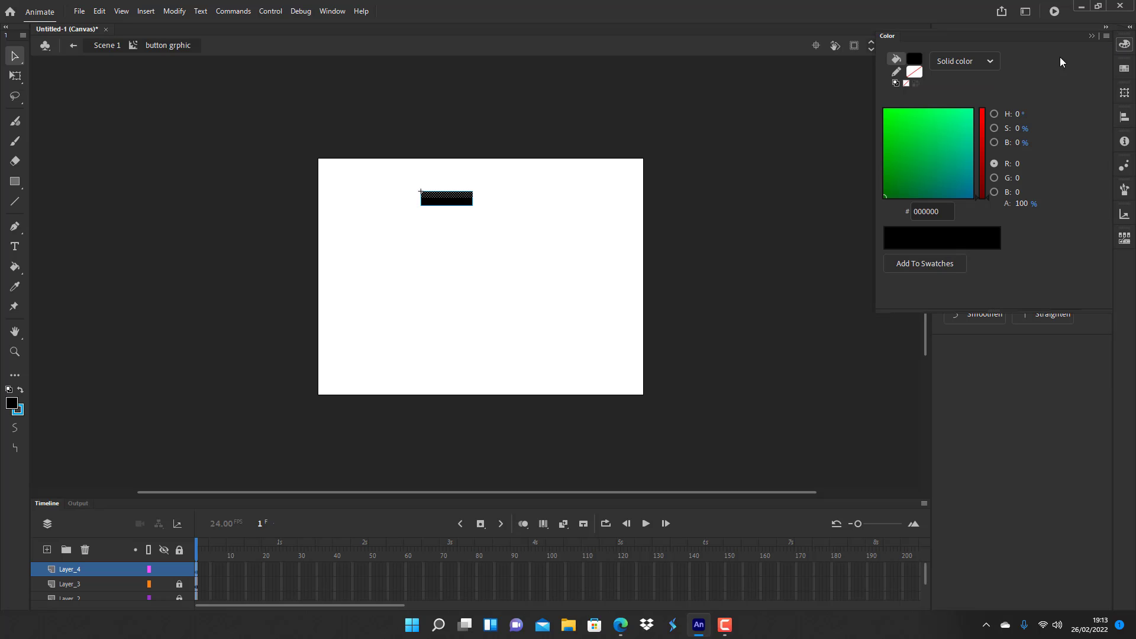
{"action": "left_click", "coordinate": [915, 58]}
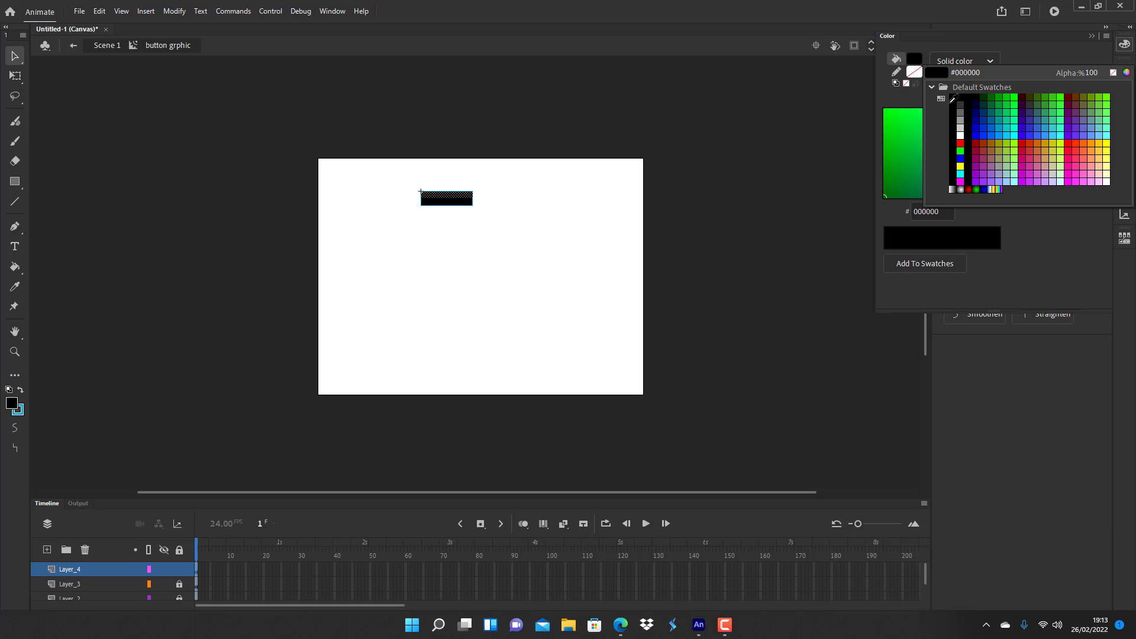
{"action": "left_click", "coordinate": [961, 135]}
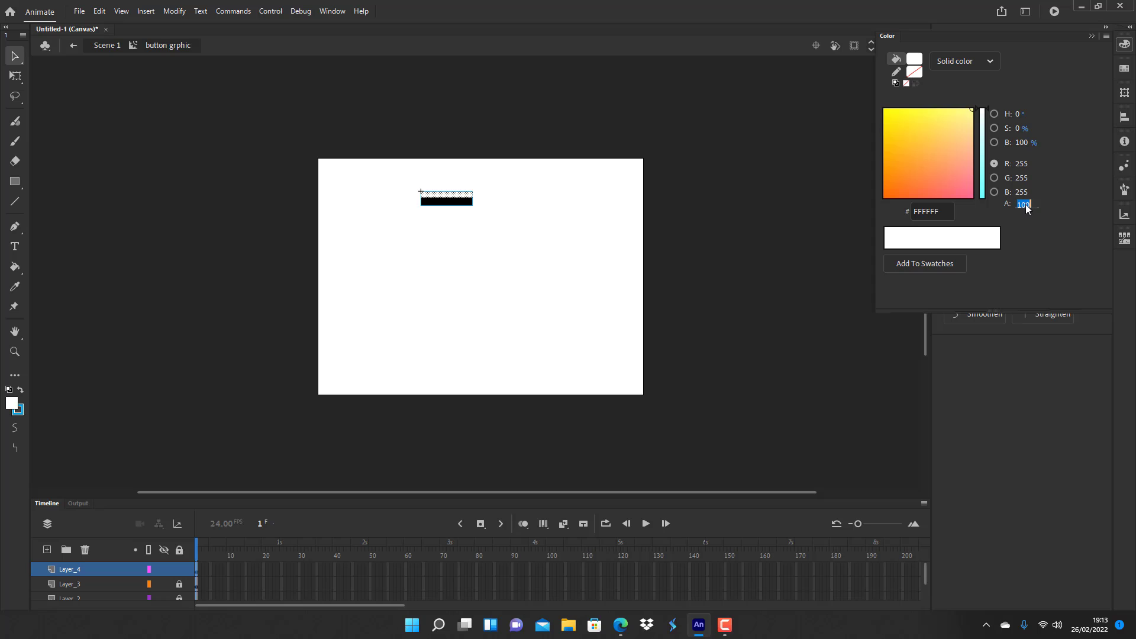
{"action": "type", "text": "65"}
{"action": "key", "text": "Return"}
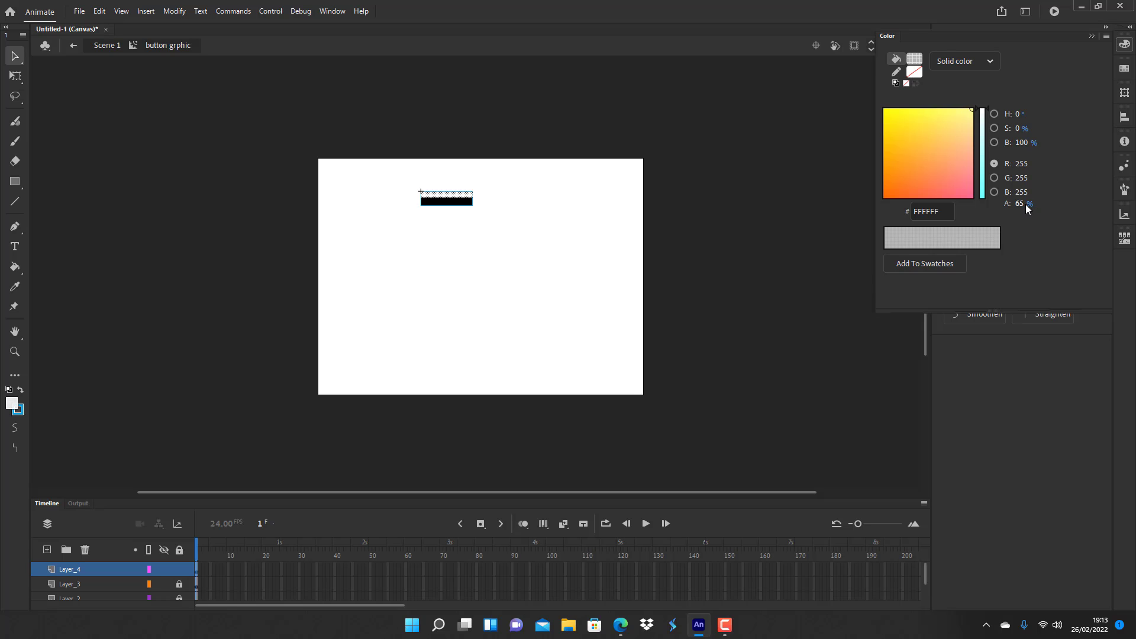
{"action": "left_click", "coordinate": [467, 296]}
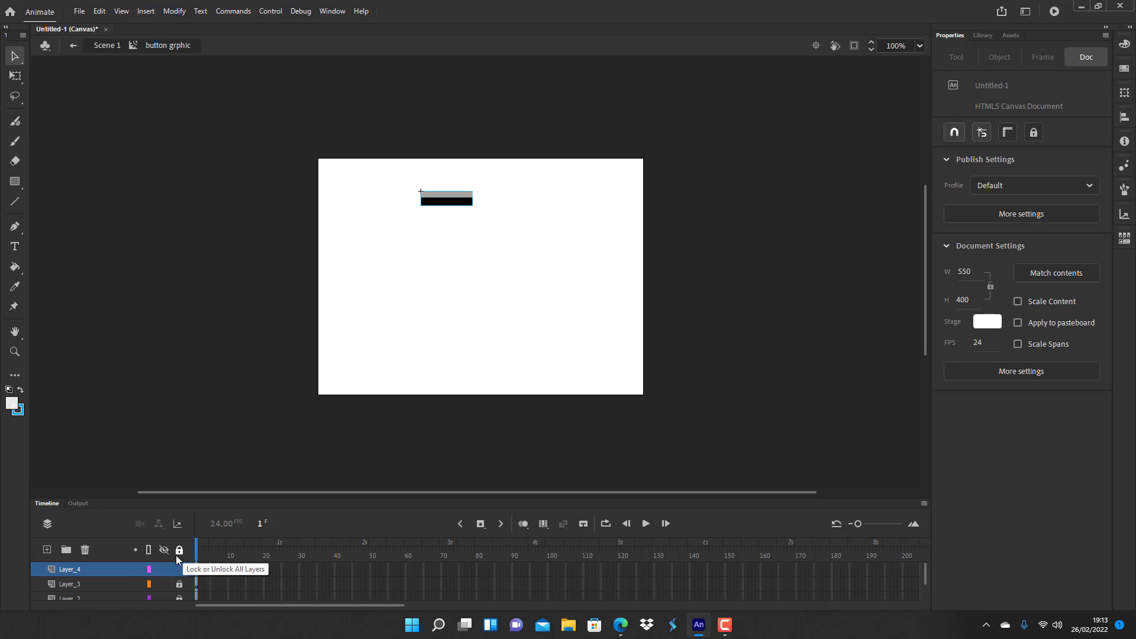
Step: Try to inset the fill of the shape on Layer_3 by 10 px with Expand Fill
{"action": "left_click", "coordinate": [90, 585]}
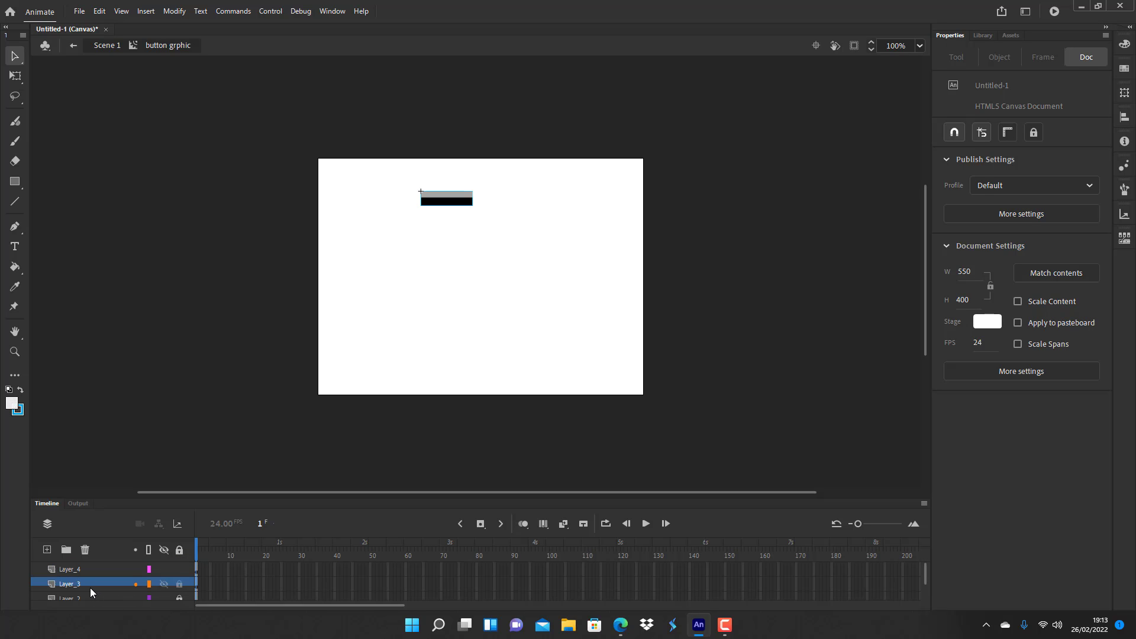
{"action": "left_click", "coordinate": [174, 10]}
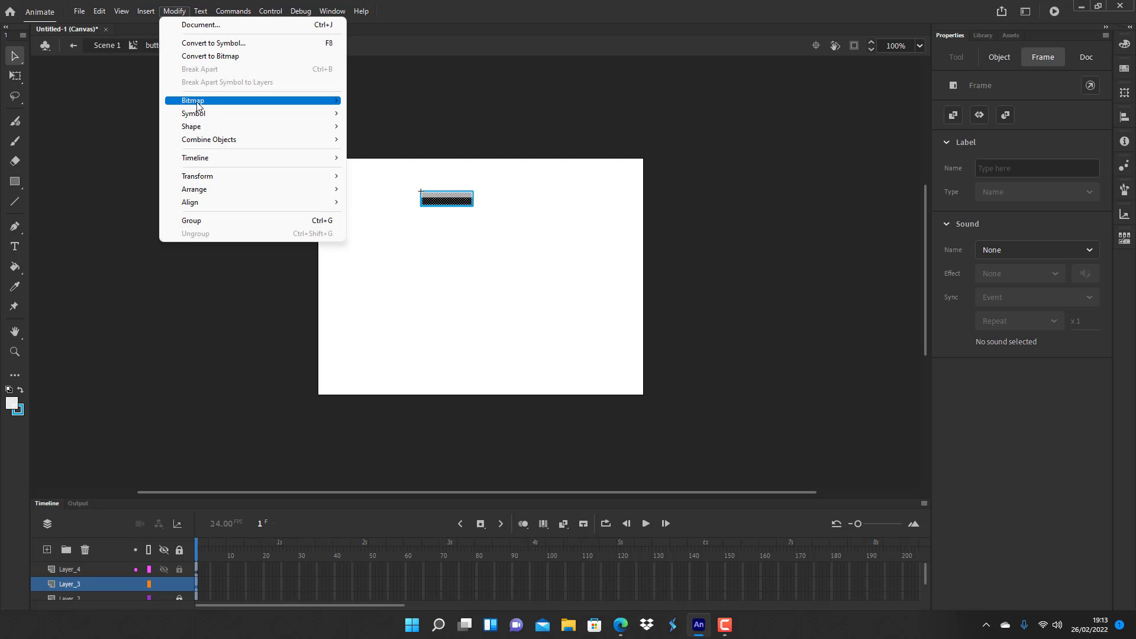
{"action": "mouse_move", "coordinate": [206, 128]}
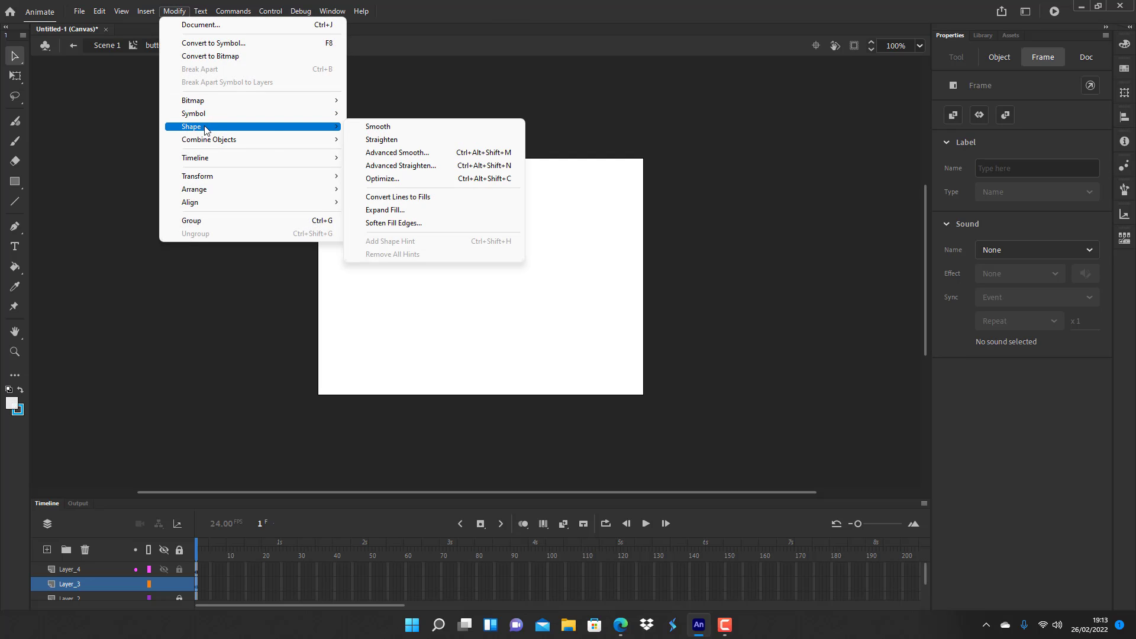
{"action": "left_click", "coordinate": [421, 210]}
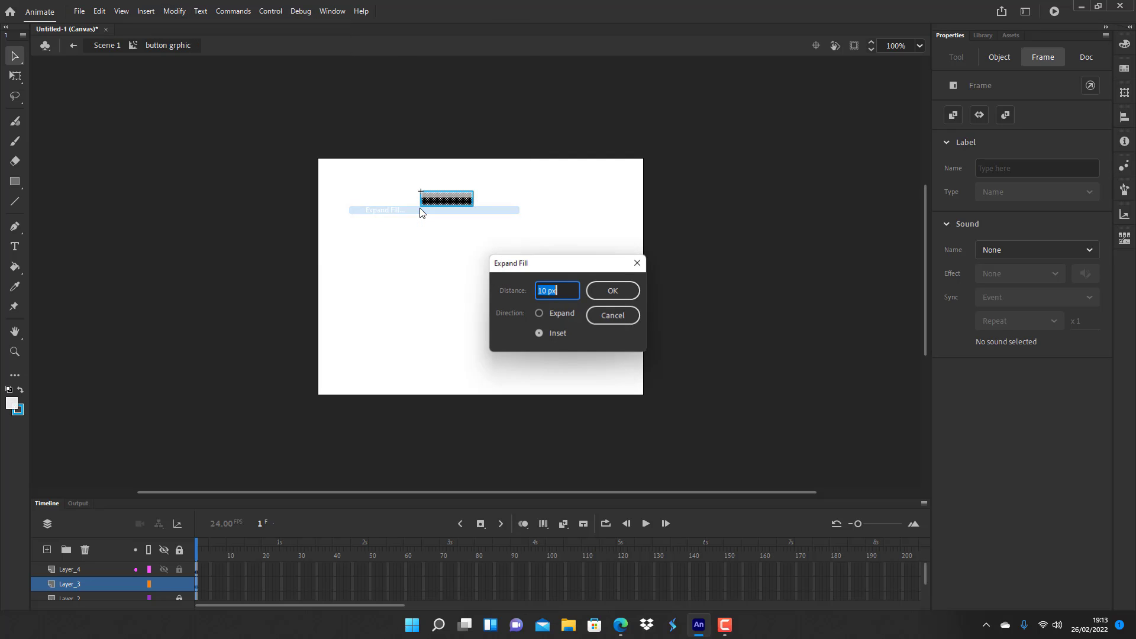
{"action": "left_click", "coordinate": [611, 290]}
{"action": "left_click", "coordinate": [475, 226]}
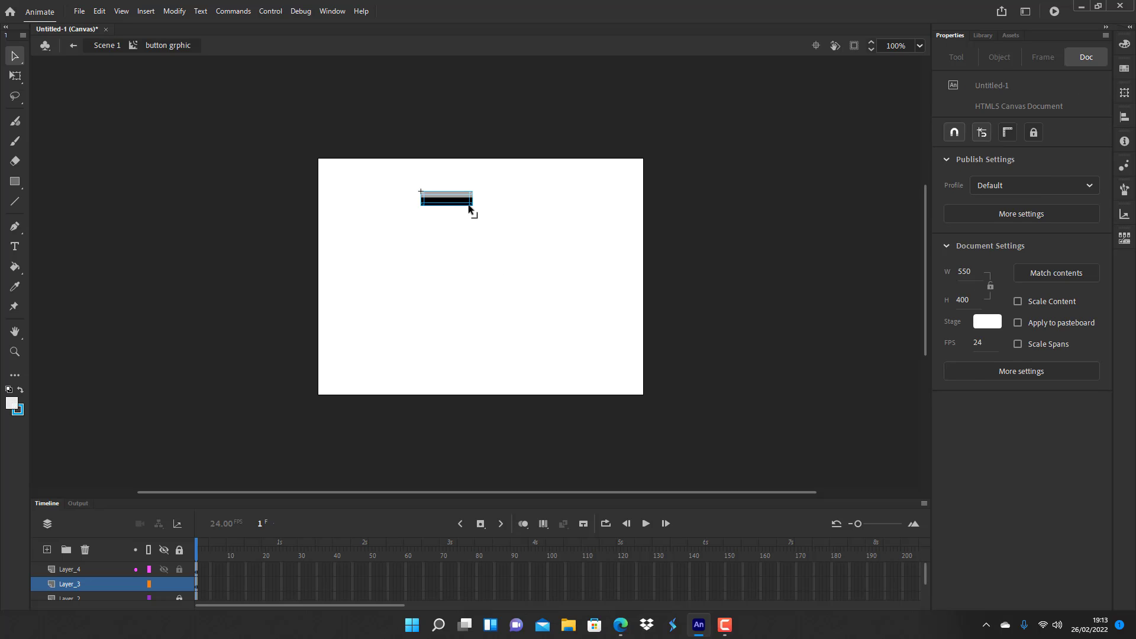
Step: Delete the blue outline around the rectangle's lower part and unlock all layers
{"action": "double_click", "coordinate": [468, 203]}
{"action": "key", "text": "Delete"}
{"action": "left_click", "coordinate": [180, 555]}
{"action": "left_click", "coordinate": [179, 555]}
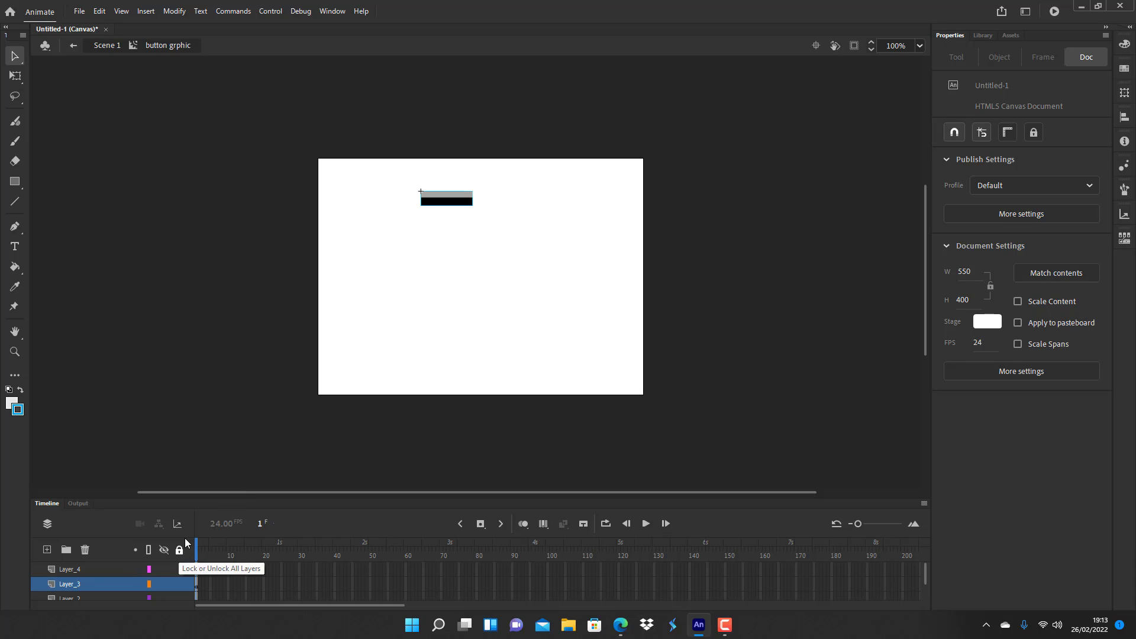
{"action": "left_click", "coordinate": [471, 204]}
{"action": "left_click", "coordinate": [481, 218]}
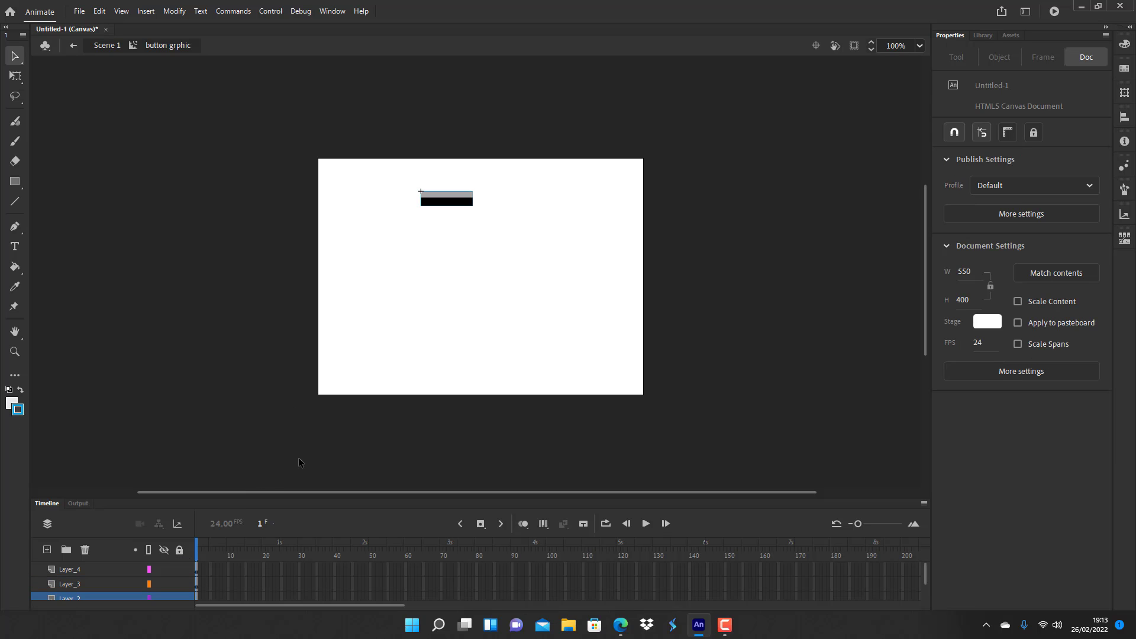
{"action": "left_click", "coordinate": [74, 584]}
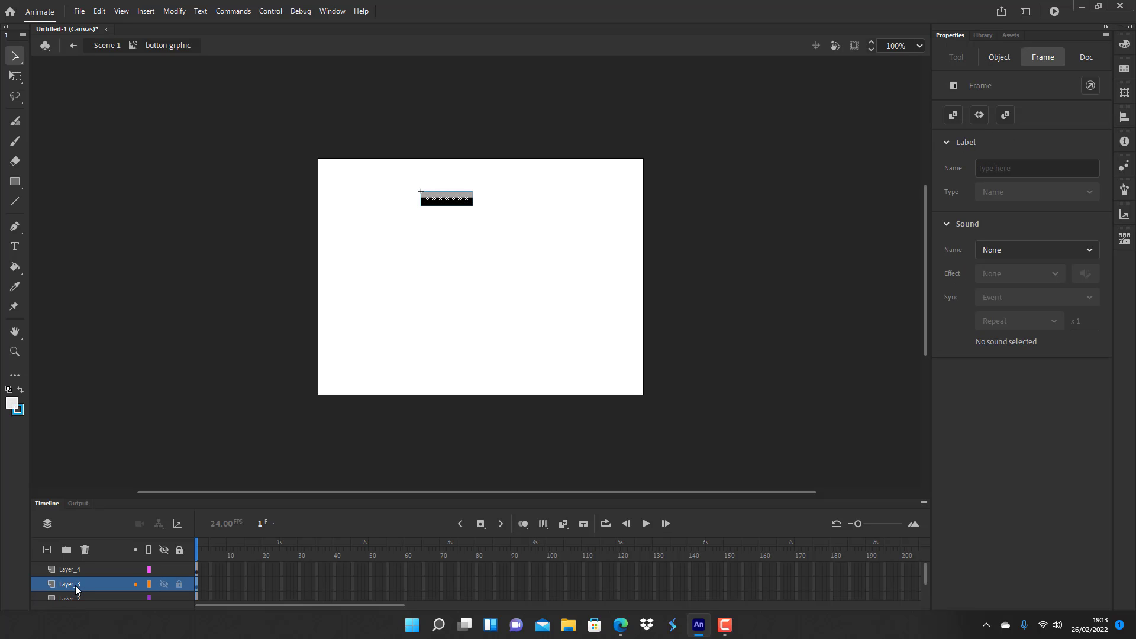
{"action": "left_click", "coordinate": [177, 12]}
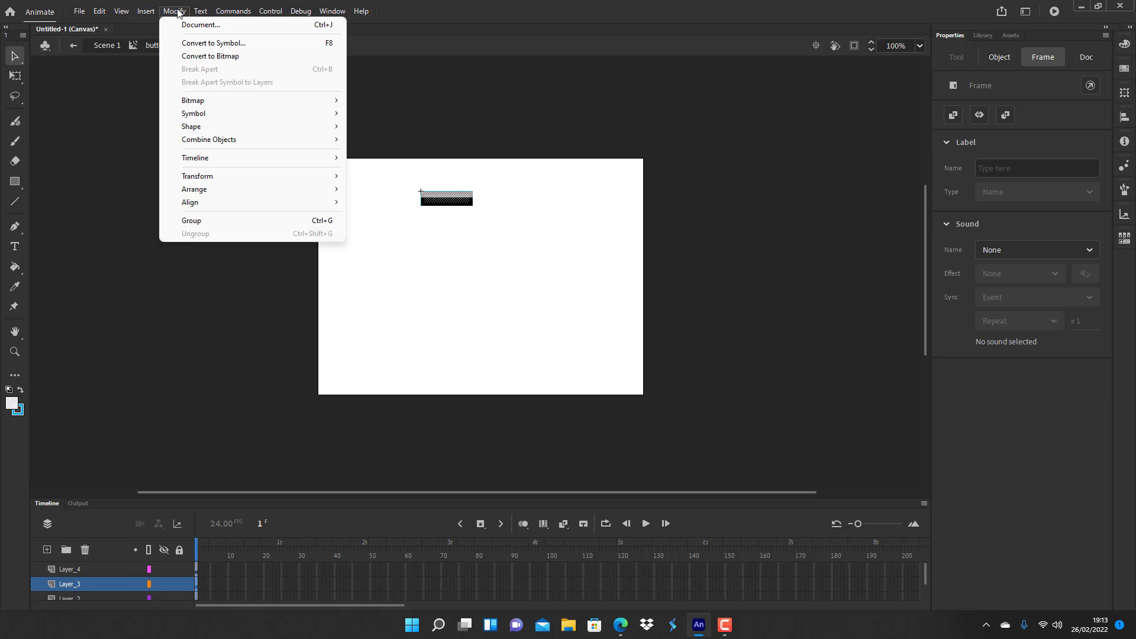
{"action": "mouse_move", "coordinate": [202, 127]}
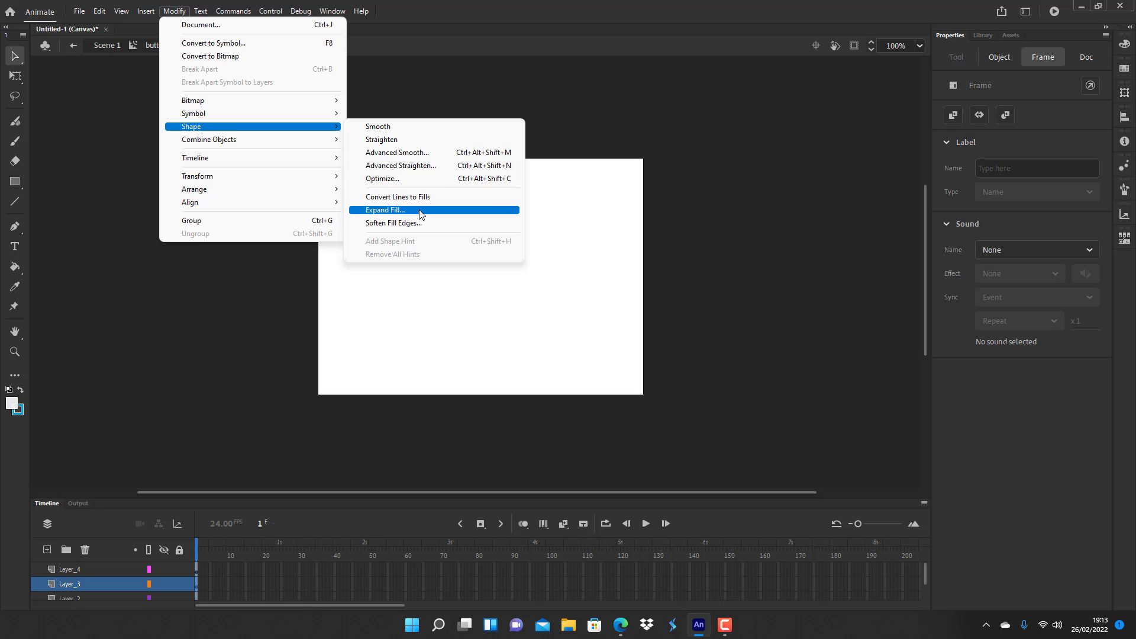
{"action": "left_click", "coordinate": [422, 212]}
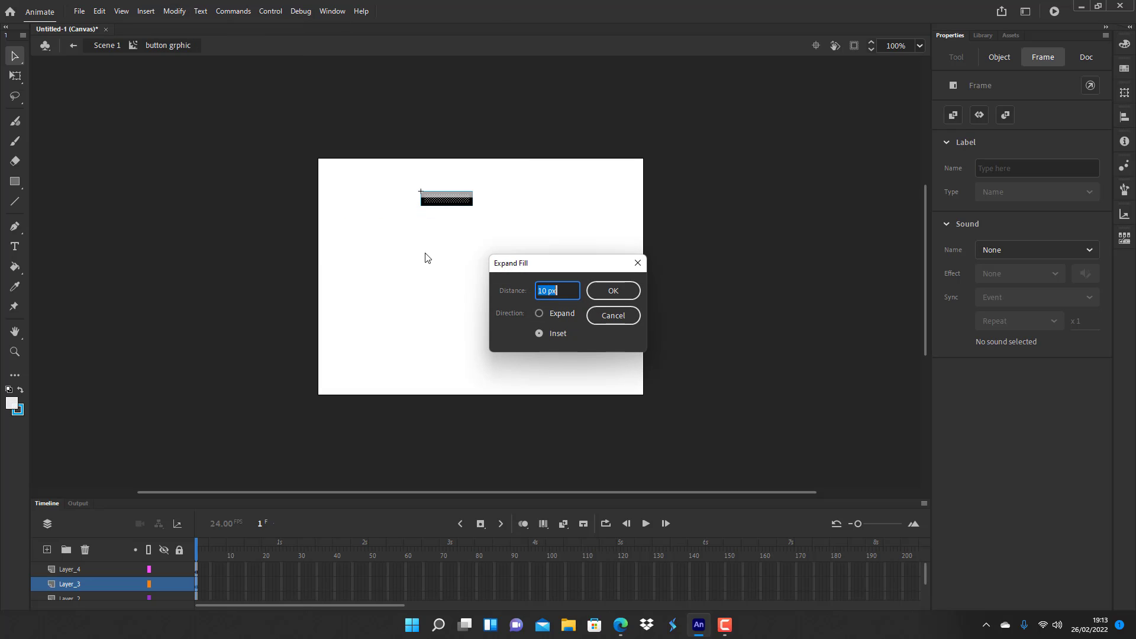
{"action": "left_click", "coordinate": [539, 334]}
{"action": "left_click", "coordinate": [638, 262]}
{"action": "left_click", "coordinate": [586, 263]}
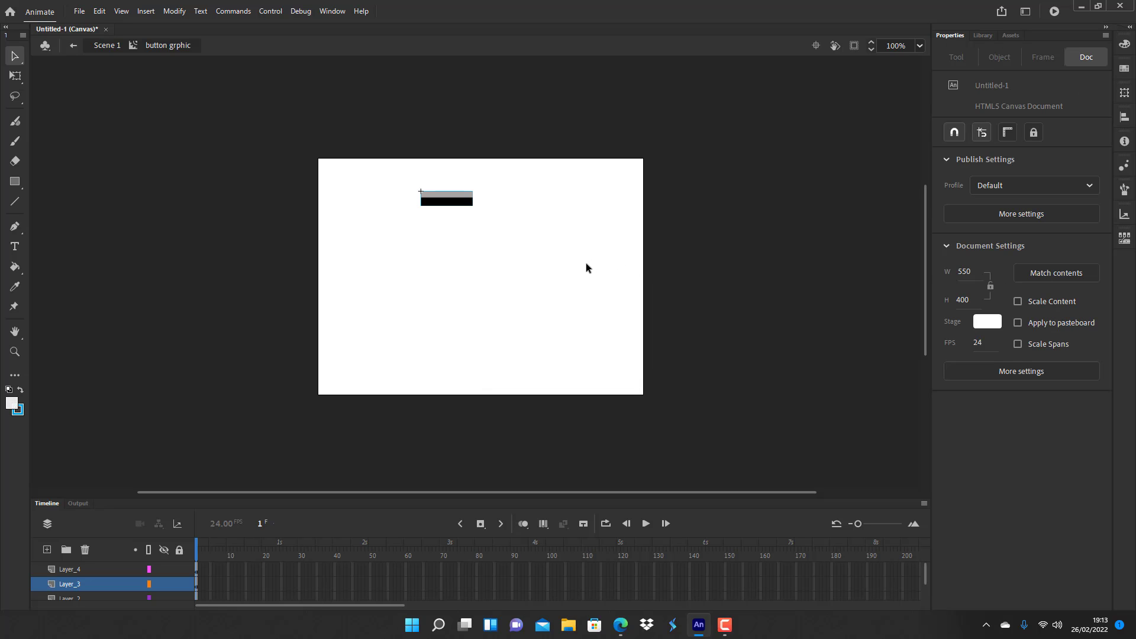
Step: Fill the shape on Layer_3 with a linear white-to-black gradient that has an added #666666 middle stop
{"action": "left_click", "coordinate": [464, 207]}
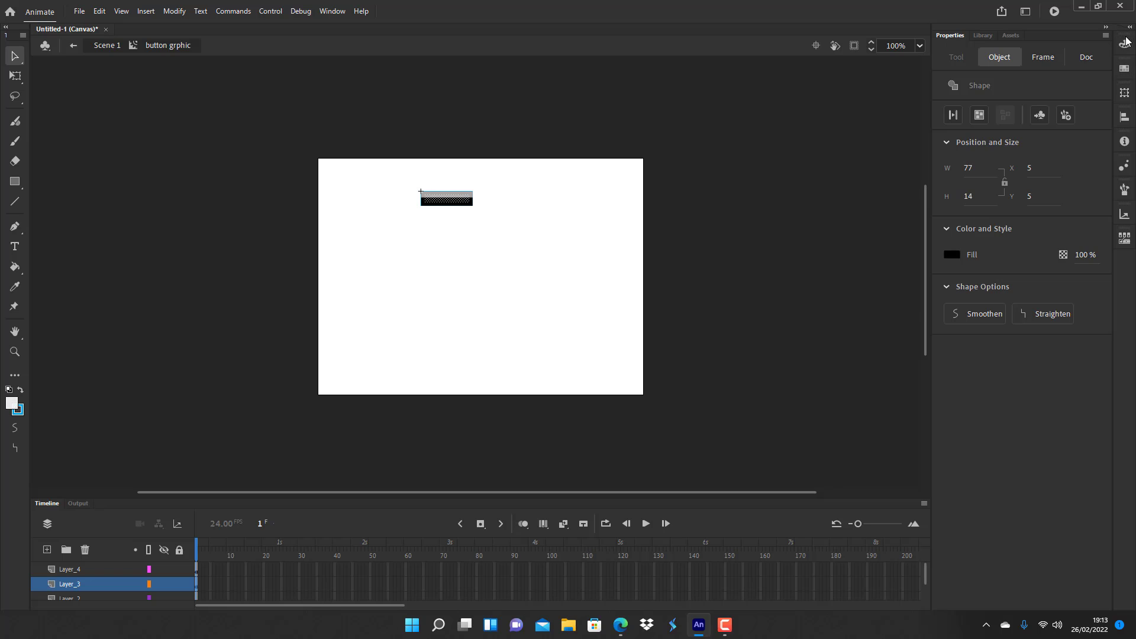
{"action": "left_click", "coordinate": [1124, 45]}
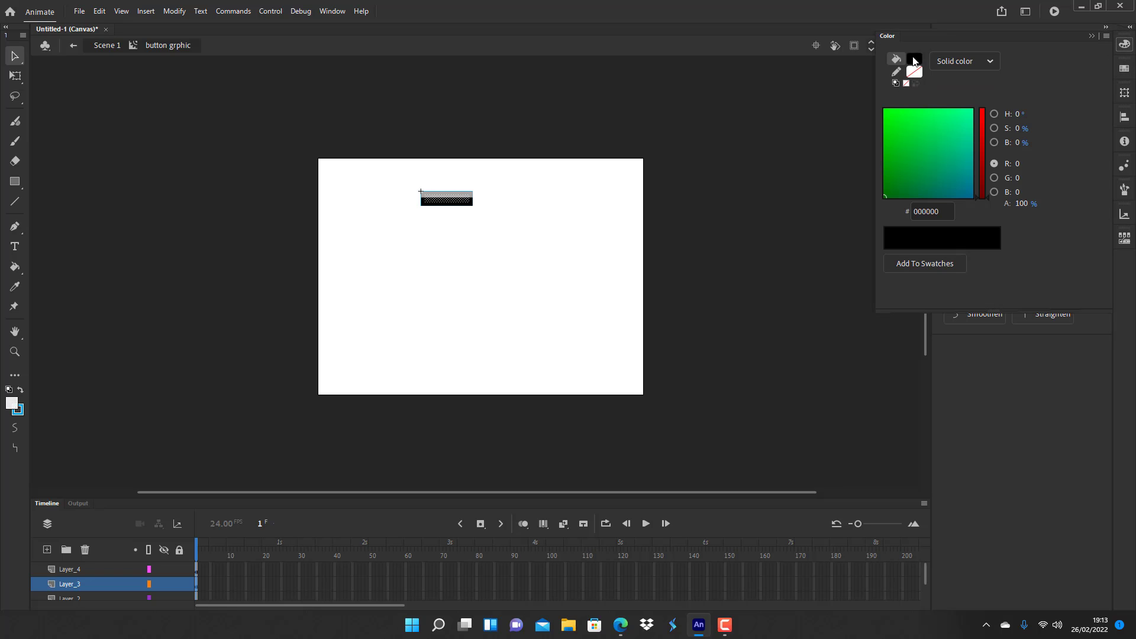
{"action": "left_click", "coordinate": [915, 57]}
{"action": "left_click", "coordinate": [951, 189]}
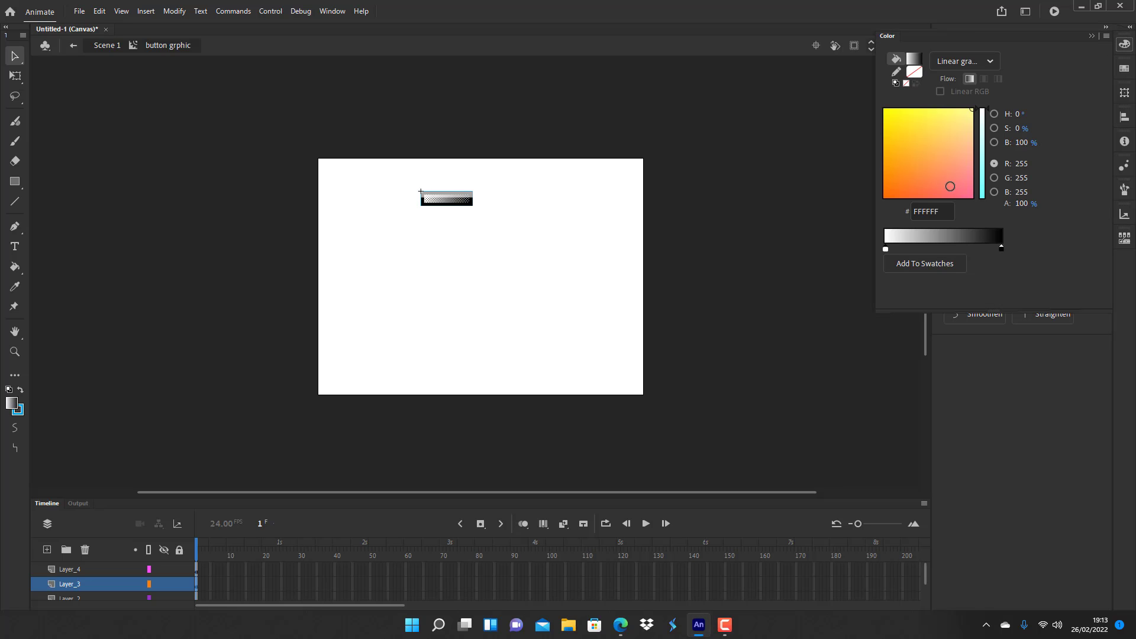
{"action": "left_click_drag", "start_coordinate": [889, 251], "coordinate": [940, 247]}
{"action": "left_click", "coordinate": [891, 249]}
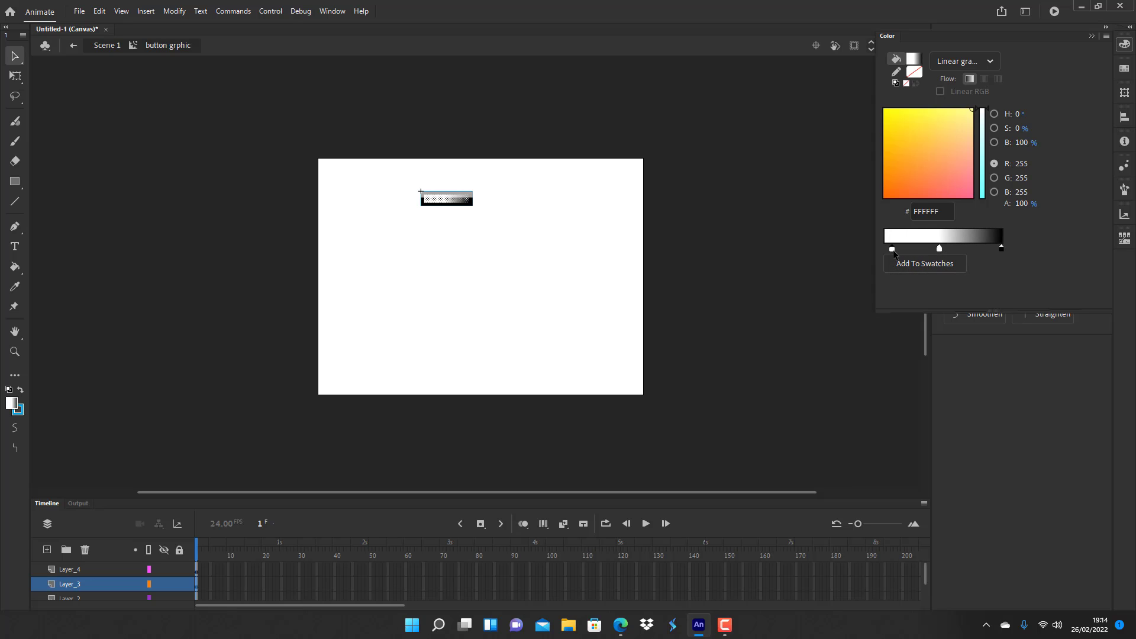
{"action": "double_click", "coordinate": [940, 249]}
{"action": "left_click", "coordinate": [767, 293]}
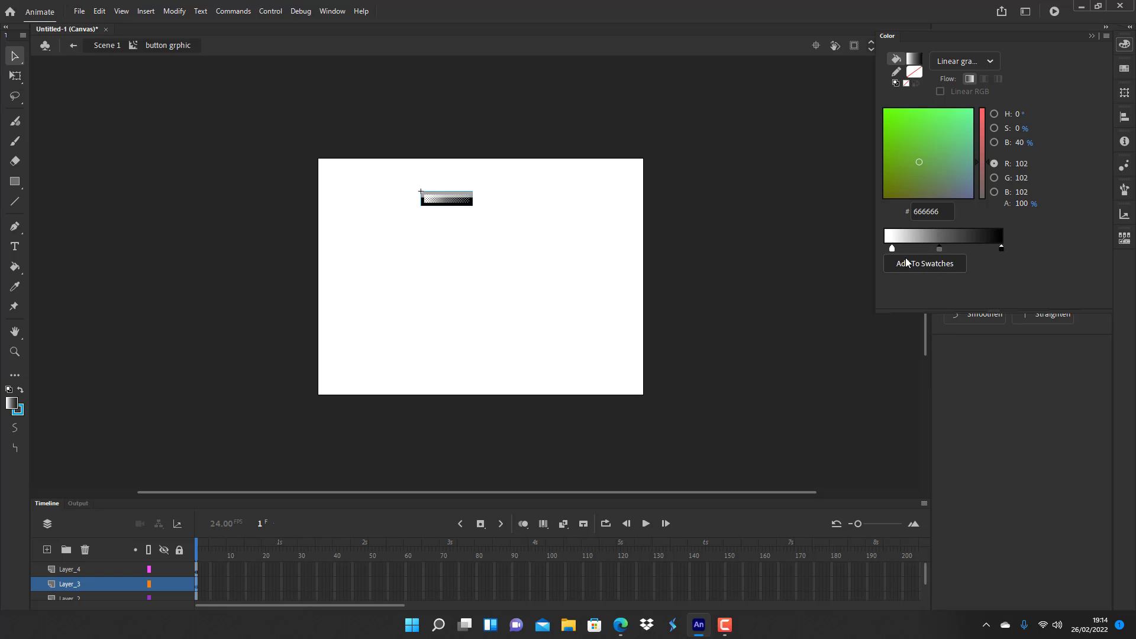
{"action": "left_click", "coordinate": [557, 254]}
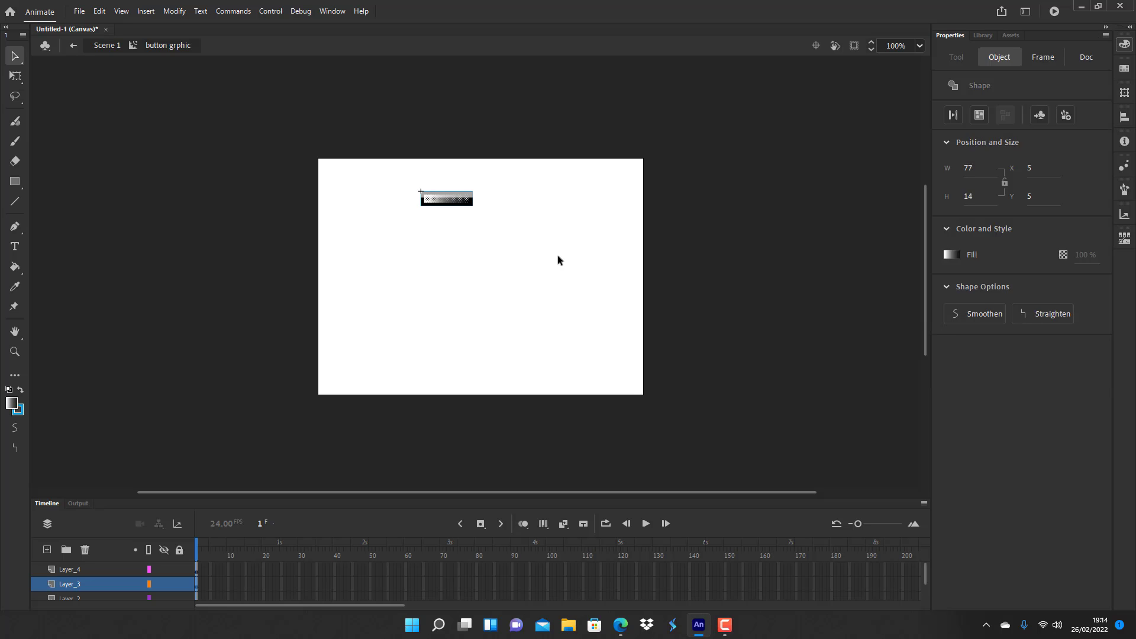
Step: Rotate the gradient of the Layer_3 shape to run vertically and shorten it slightly with the Gradient Transform tool
{"action": "key", "text": "f"}
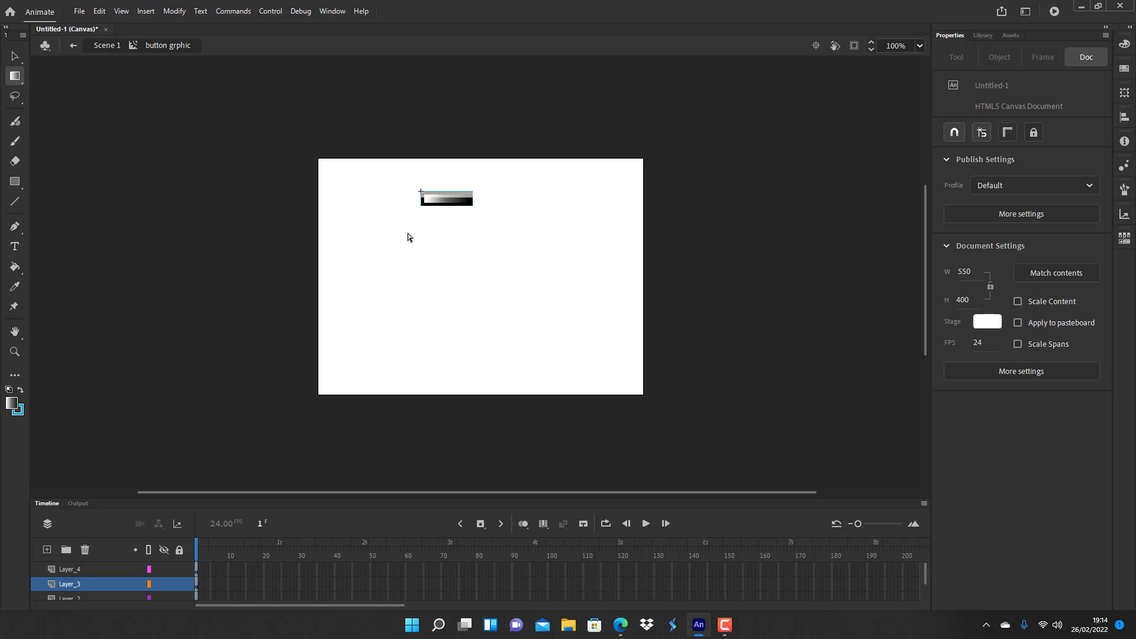
{"action": "left_click", "coordinate": [445, 207]}
{"action": "left_click_drag", "start_coordinate": [471, 200], "coordinate": [448, 208]}
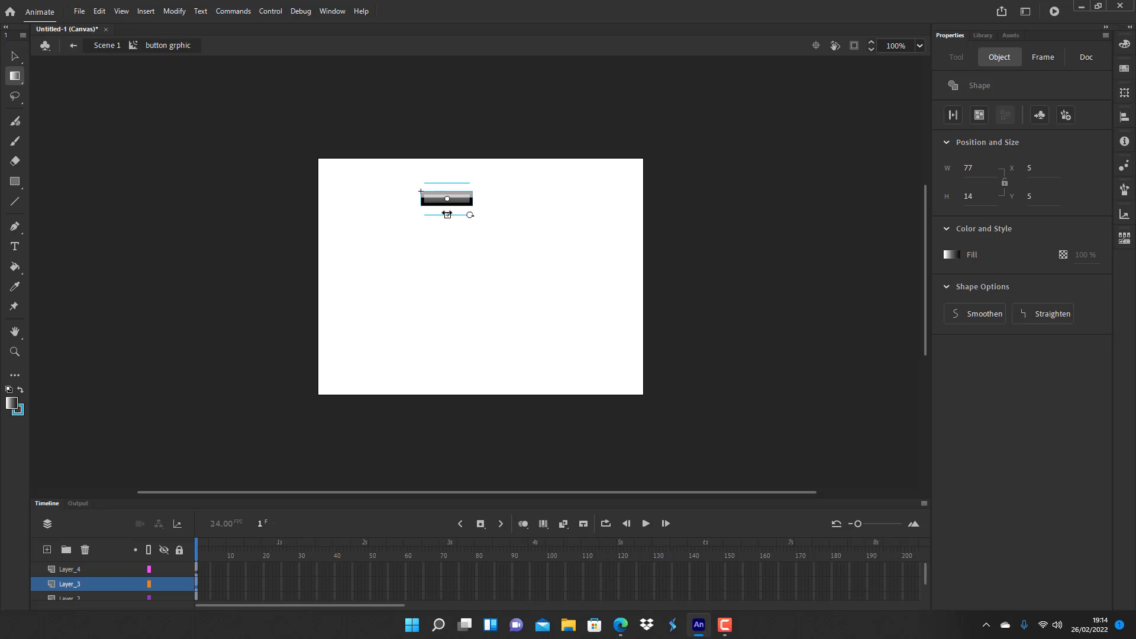
{"action": "left_click_drag", "start_coordinate": [447, 215], "coordinate": [448, 212]}
{"action": "left_click", "coordinate": [15, 57]}
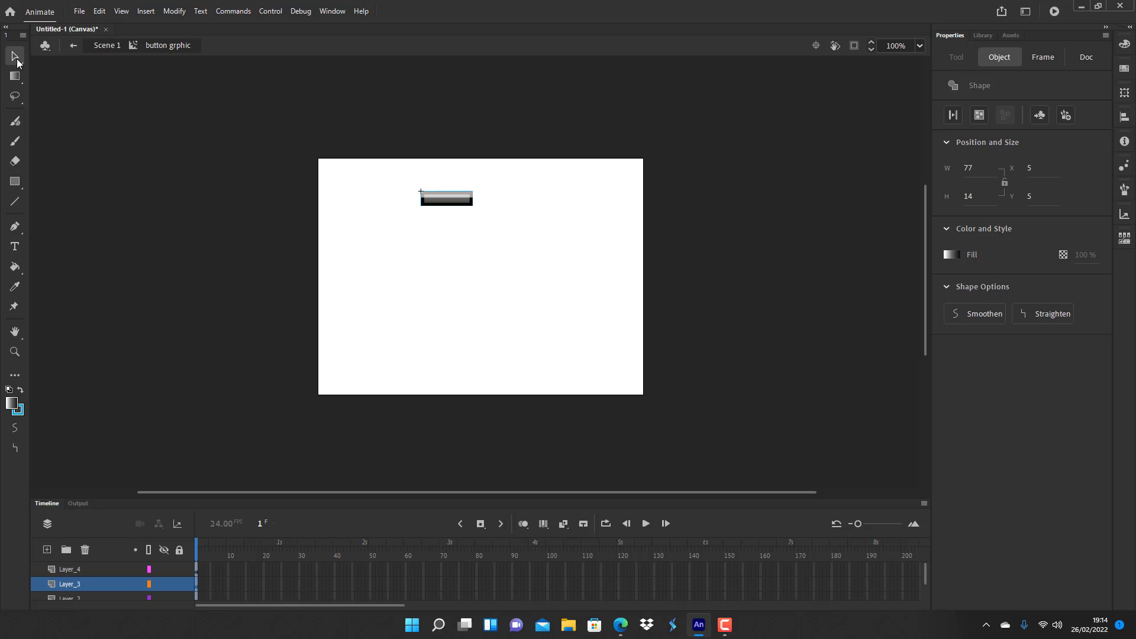
{"action": "left_click", "coordinate": [435, 253]}
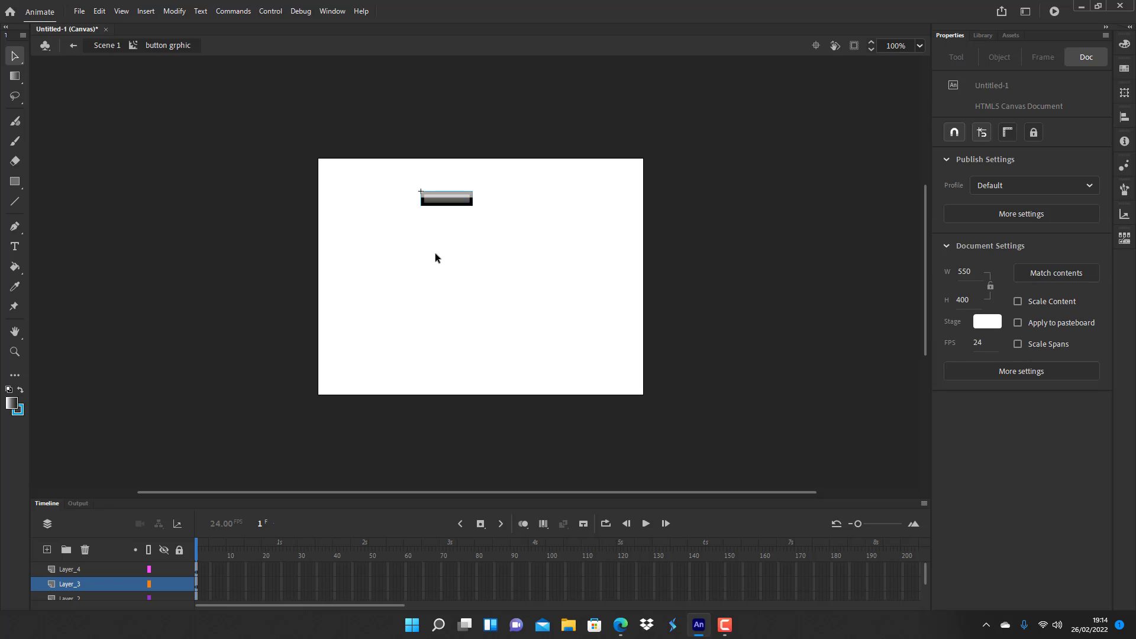
Step: Delete the blue outline around the rectangle on Layer_1
{"action": "left_click", "coordinate": [11, 81]}
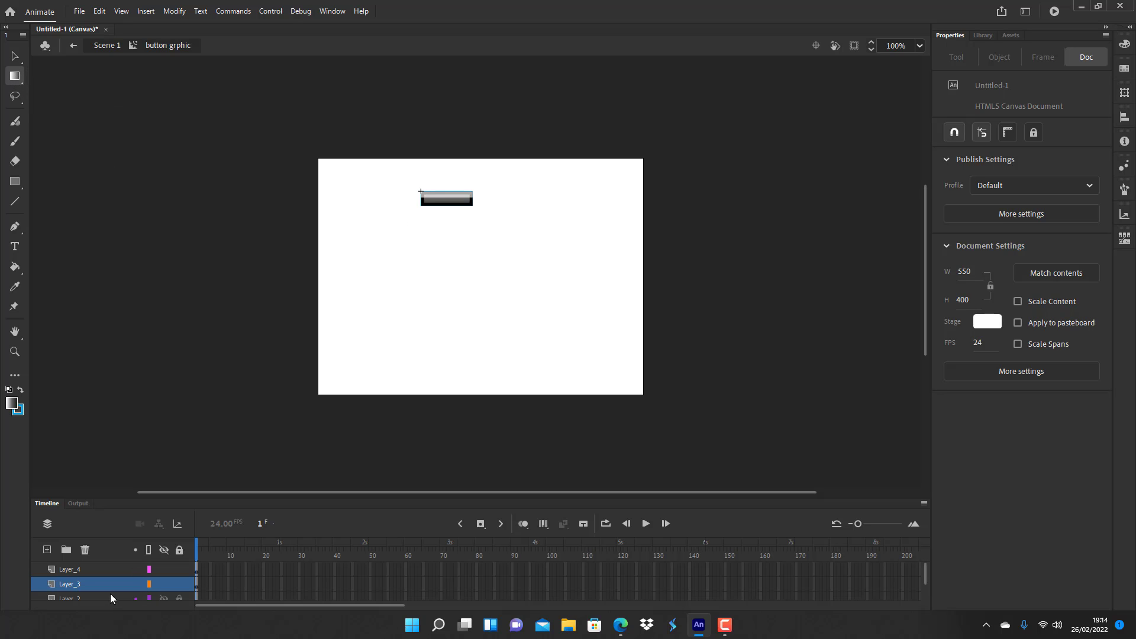
{"action": "scroll", "coordinate": [110, 594], "scroll_direction": "down", "scroll_amount": 1}
{"action": "left_click", "coordinate": [67, 599]}
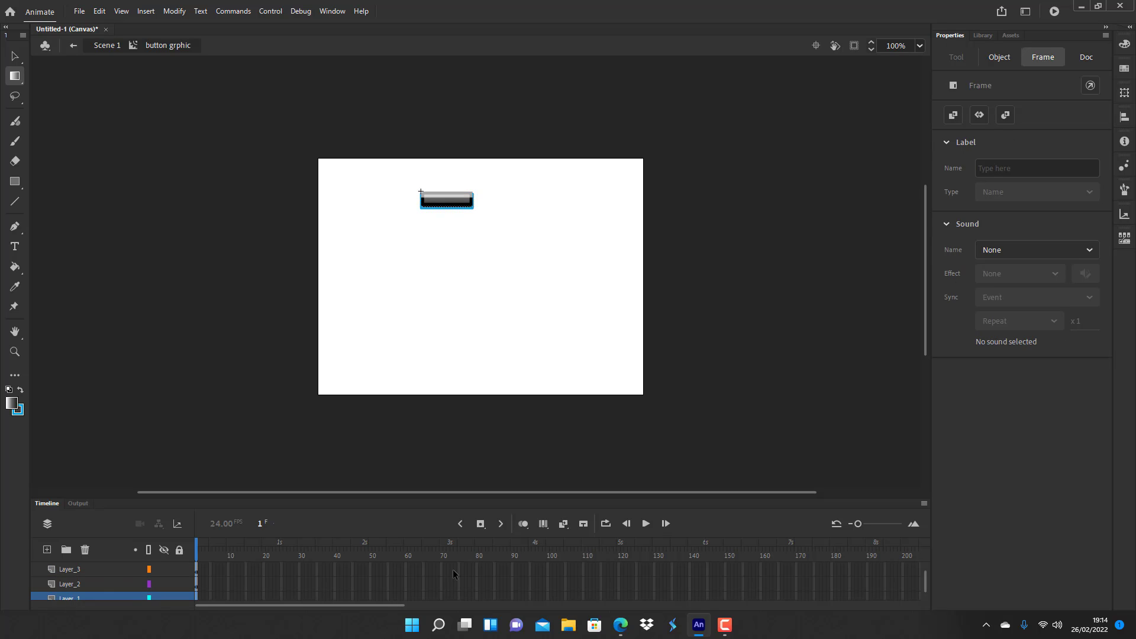
{"action": "left_click", "coordinate": [479, 220]}
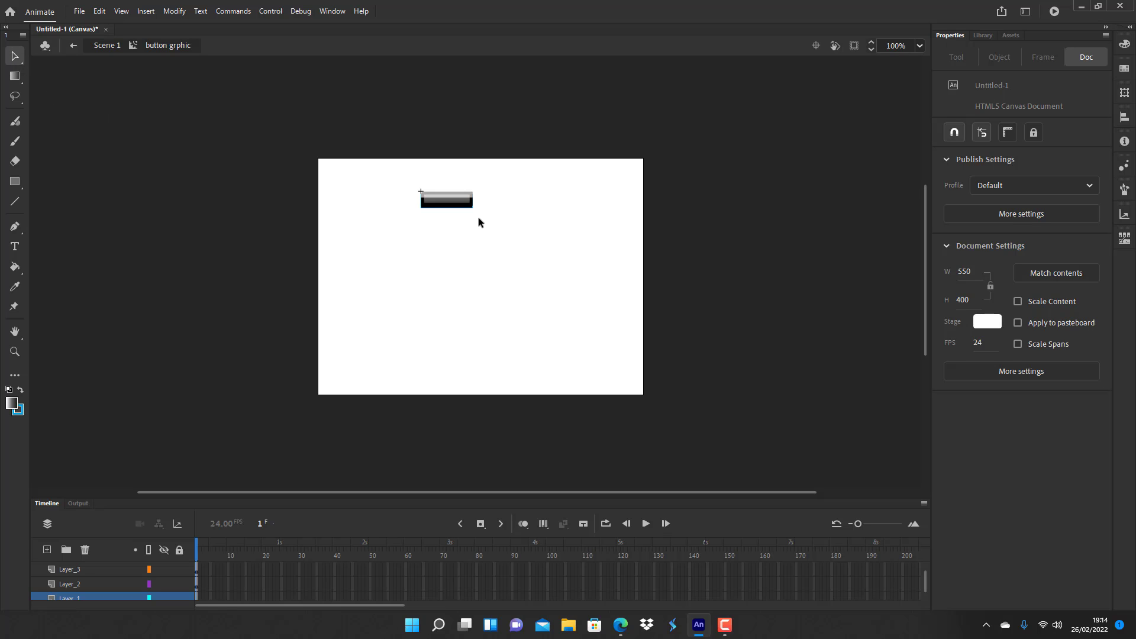
{"action": "double_click", "coordinate": [471, 208]}
{"action": "key", "text": "Delete"}
Step: Set the fill of the rectangle on Layer_1 to solid grey #666666
{"action": "left_click", "coordinate": [87, 595]}
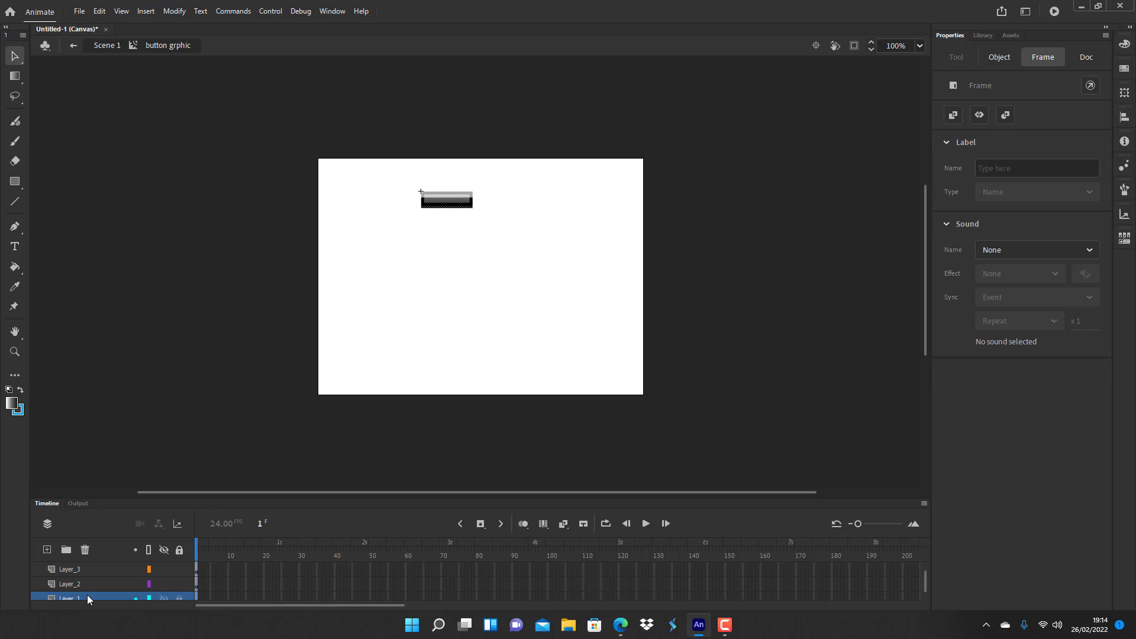
{"action": "left_click", "coordinate": [1124, 44]}
{"action": "left_click", "coordinate": [914, 59]}
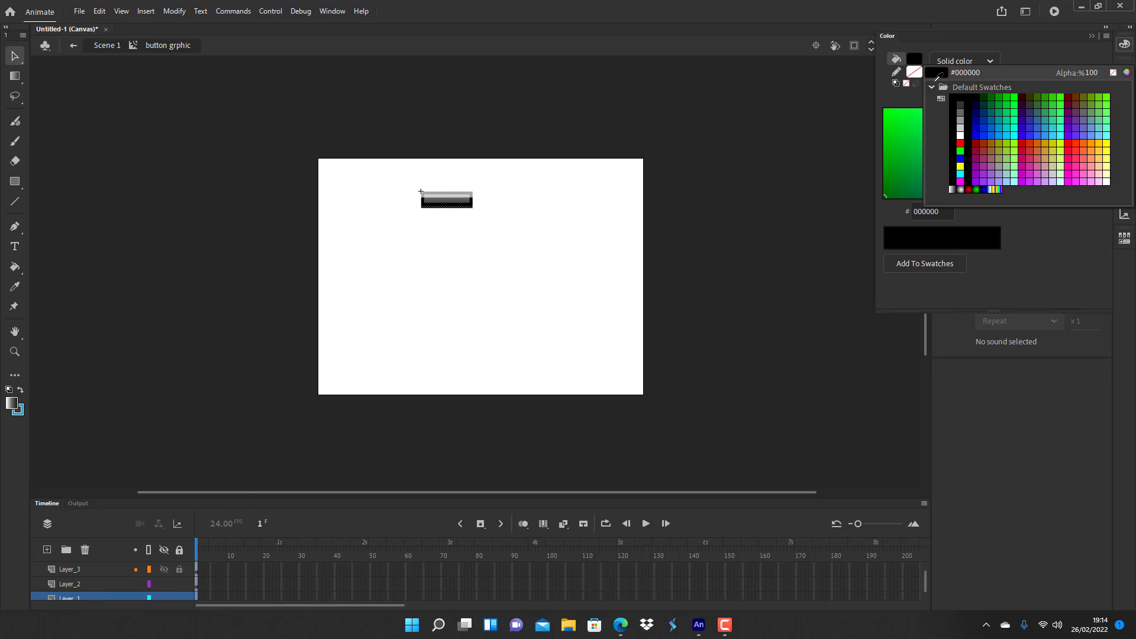
{"action": "left_click", "coordinate": [960, 112]}
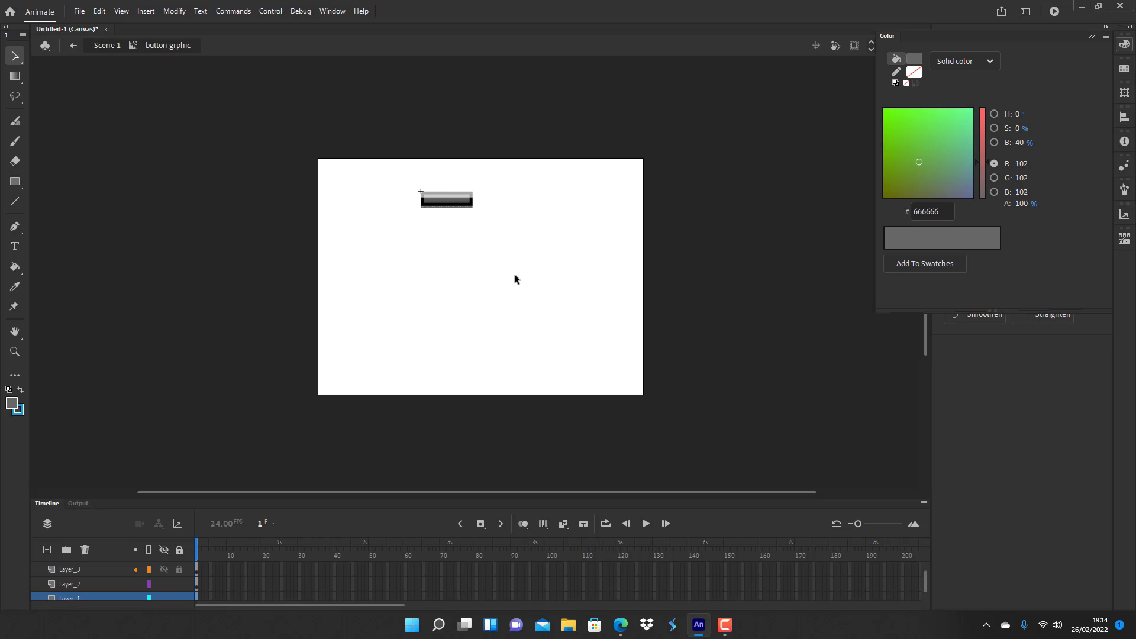
{"action": "left_click", "coordinate": [530, 361]}
Step: Return to Scene 1, inspect the button at 200% zoom and move its instance to about X 136, Y 108
{"action": "double_click", "coordinate": [522, 242]}
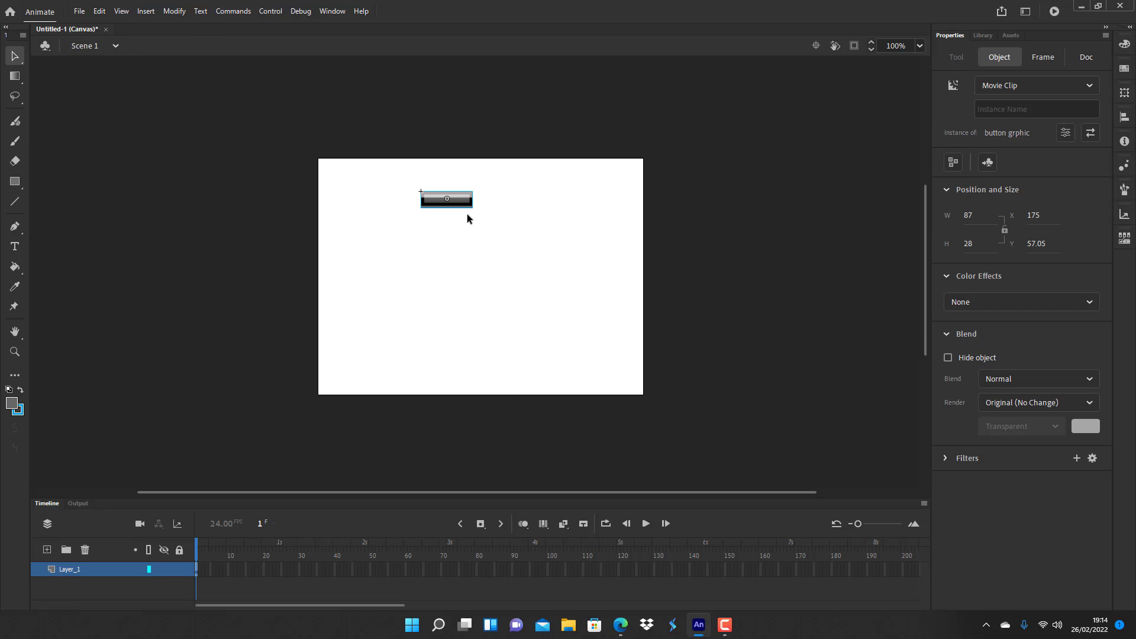
{"action": "left_click_drag", "start_coordinate": [469, 206], "coordinate": [497, 272]}
{"action": "left_click", "coordinate": [545, 267]}
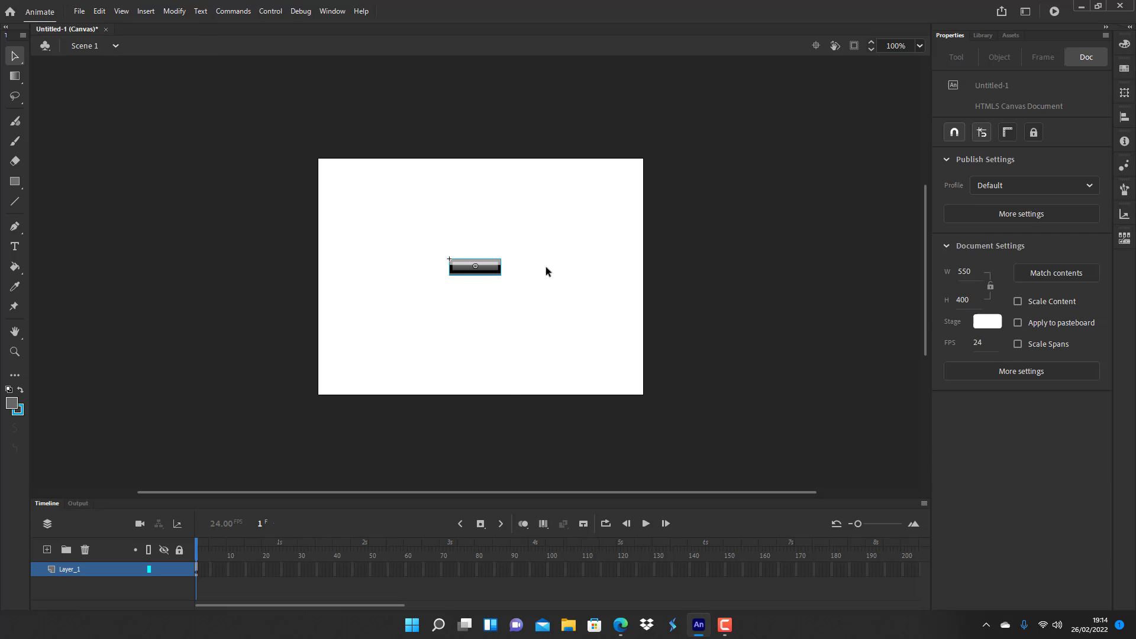
{"action": "left_click", "coordinate": [919, 46]}
{"action": "left_click", "coordinate": [943, 192]}
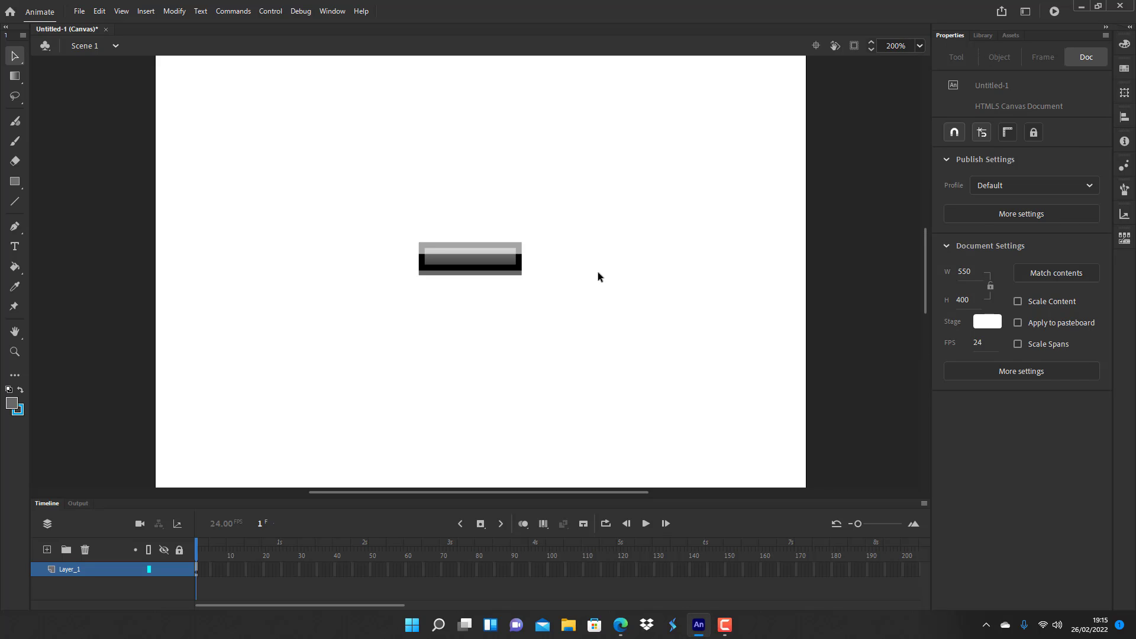
{"action": "left_click", "coordinate": [920, 46]}
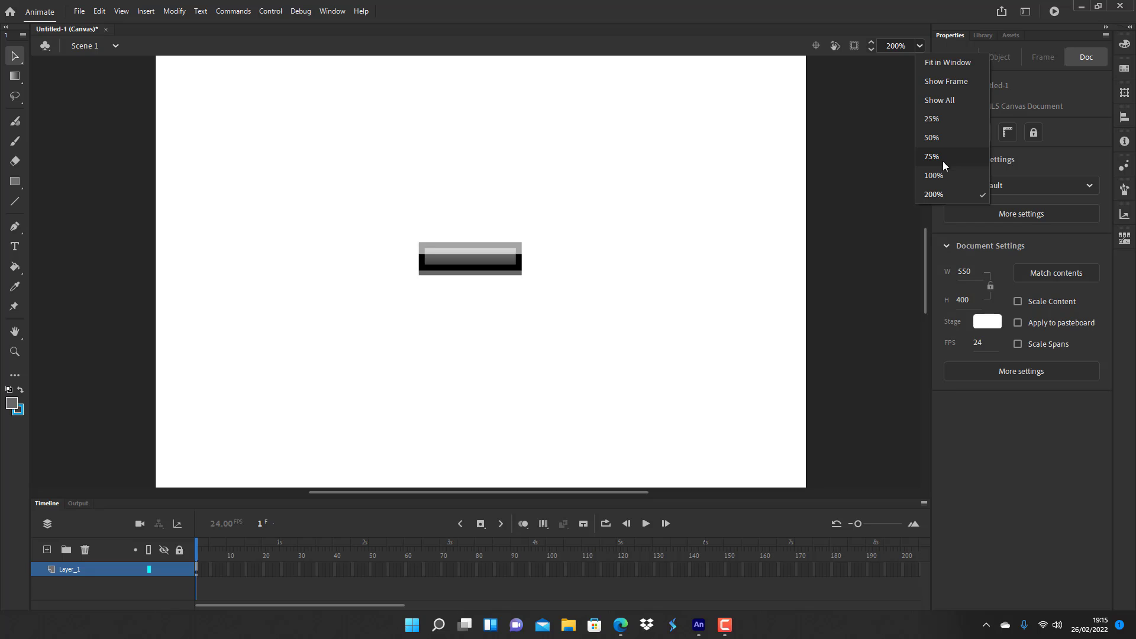
{"action": "left_click", "coordinate": [935, 176]}
{"action": "left_click_drag", "start_coordinate": [481, 262], "coordinate": [441, 234]}
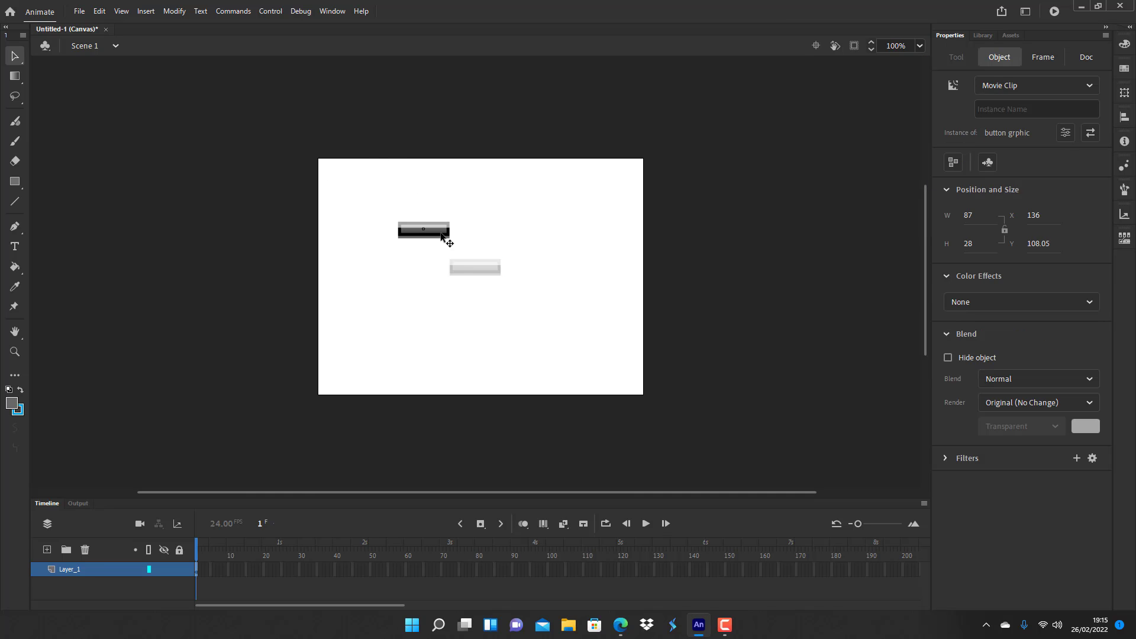
Step: Try to scale the button instance up to about 127 by 41 px with Free Transform
{"action": "key", "text": "q"}
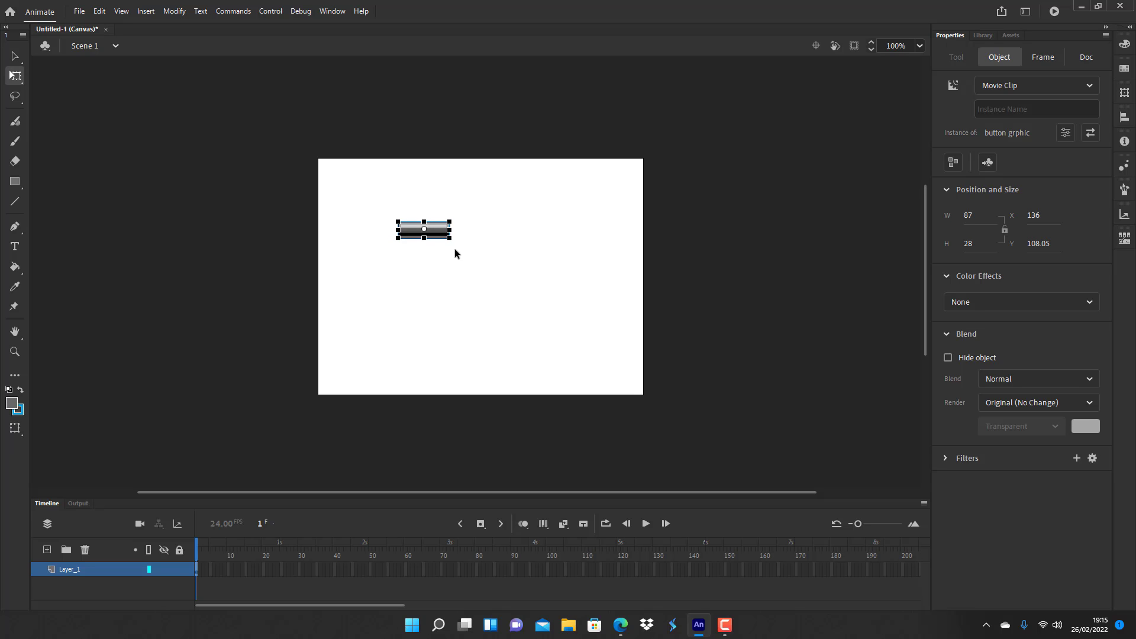
{"action": "left_click_drag", "start_coordinate": [449, 239], "coordinate": [461, 244]}
{"action": "left_click", "coordinate": [455, 279]}
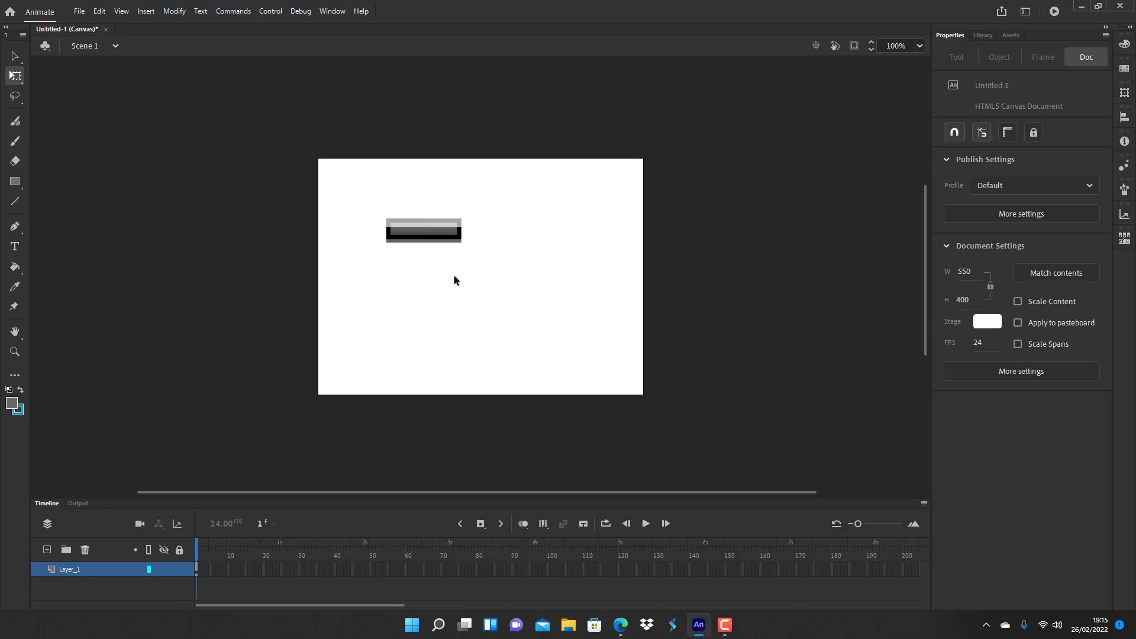
{"action": "left_click", "coordinate": [451, 237]}
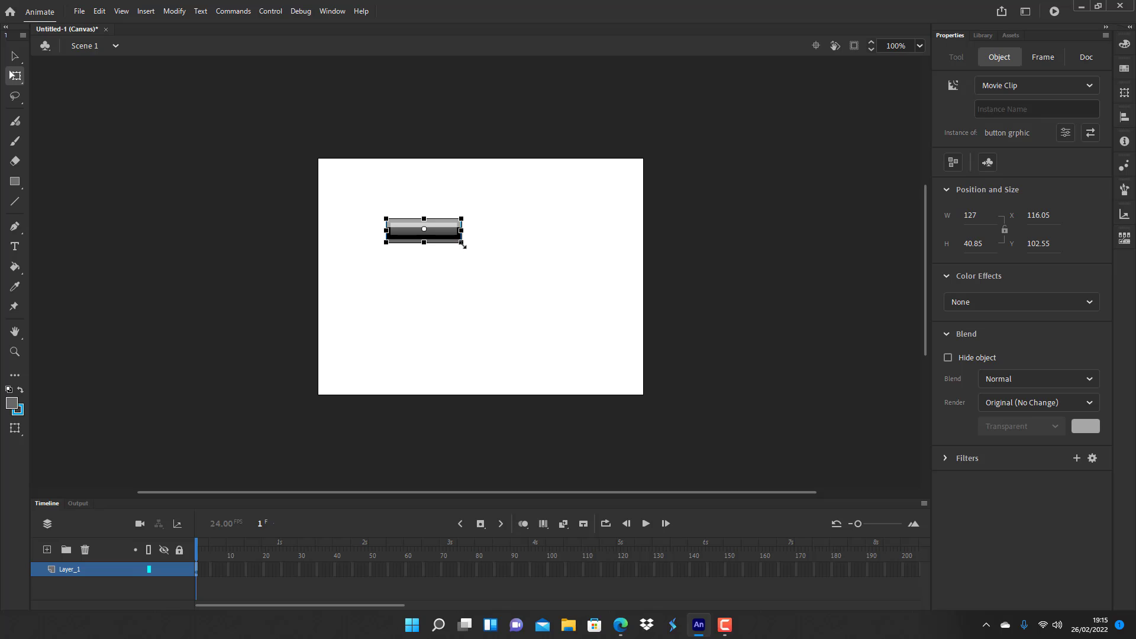
{"action": "key", "text": "ctrl+z"}
{"action": "left_click", "coordinate": [480, 245]}
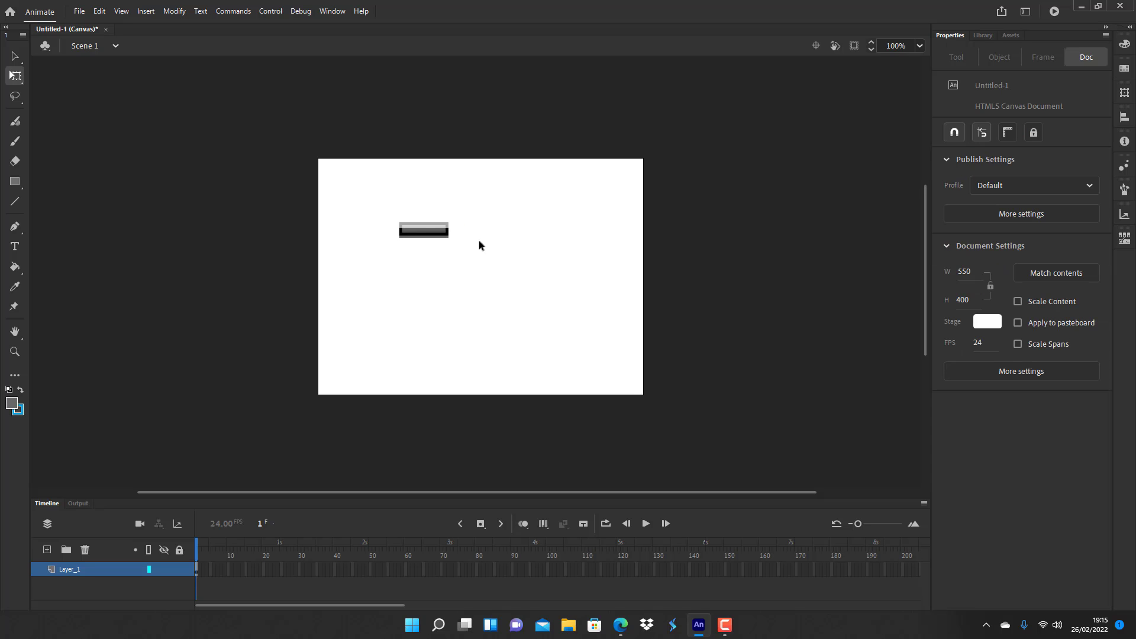
Step: Move the button instance to the upper part of the stage, right of its horizontal centre
{"action": "left_click", "coordinate": [439, 232]}
{"action": "left_click_drag", "start_coordinate": [439, 232], "coordinate": [518, 202]}
{"action": "left_click", "coordinate": [548, 228]}
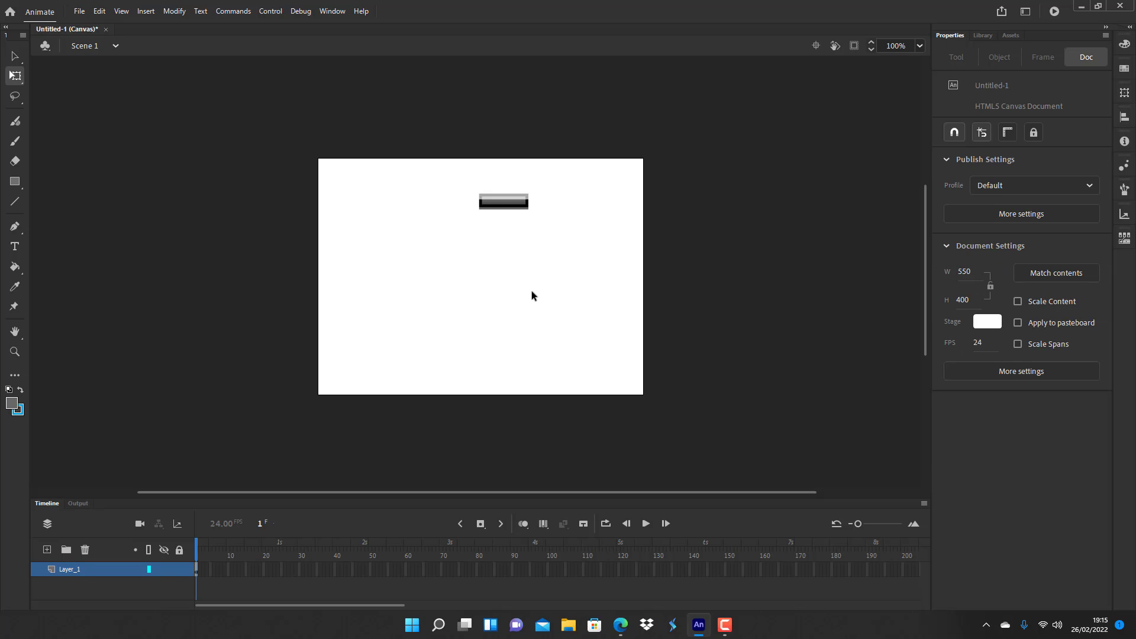
Step: Open the button grphic symbol for editing and add a new layer above Layer_4
{"action": "double_click", "coordinate": [514, 204]}
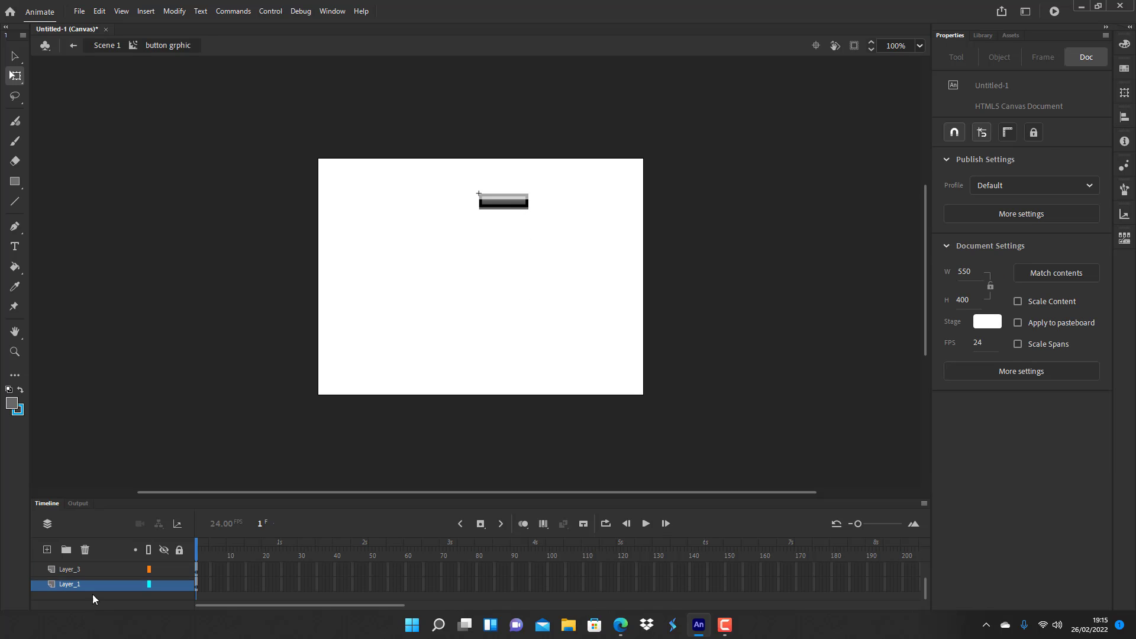
{"action": "scroll", "coordinate": [94, 591], "scroll_direction": "up", "scroll_amount": 2}
{"action": "left_click", "coordinate": [75, 565]}
{"action": "left_click", "coordinate": [42, 549]}
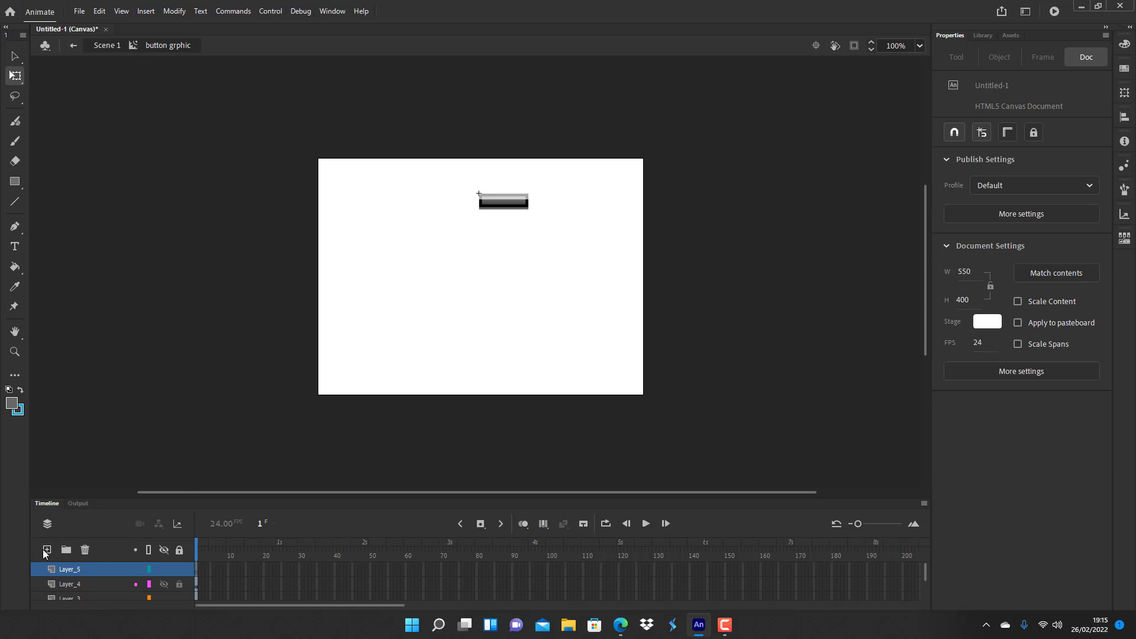
Step: Add the static text "Home" on Layer_5 and position it below the button
{"action": "left_click", "coordinate": [15, 246]}
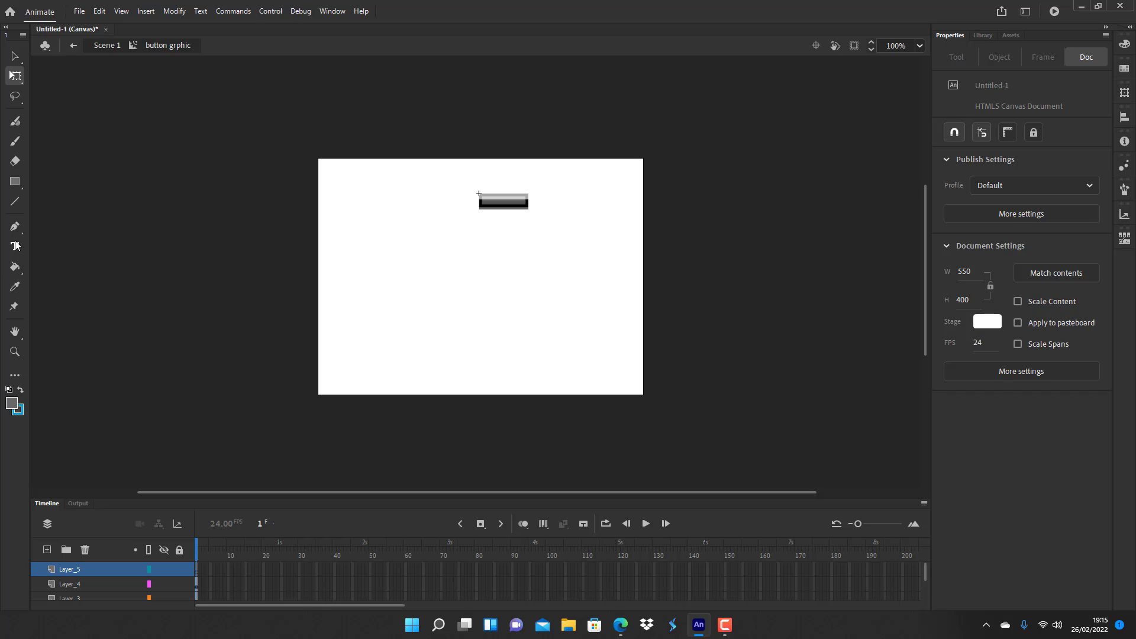
{"action": "left_click", "coordinate": [443, 264]}
{"action": "type", "text": "Home"}
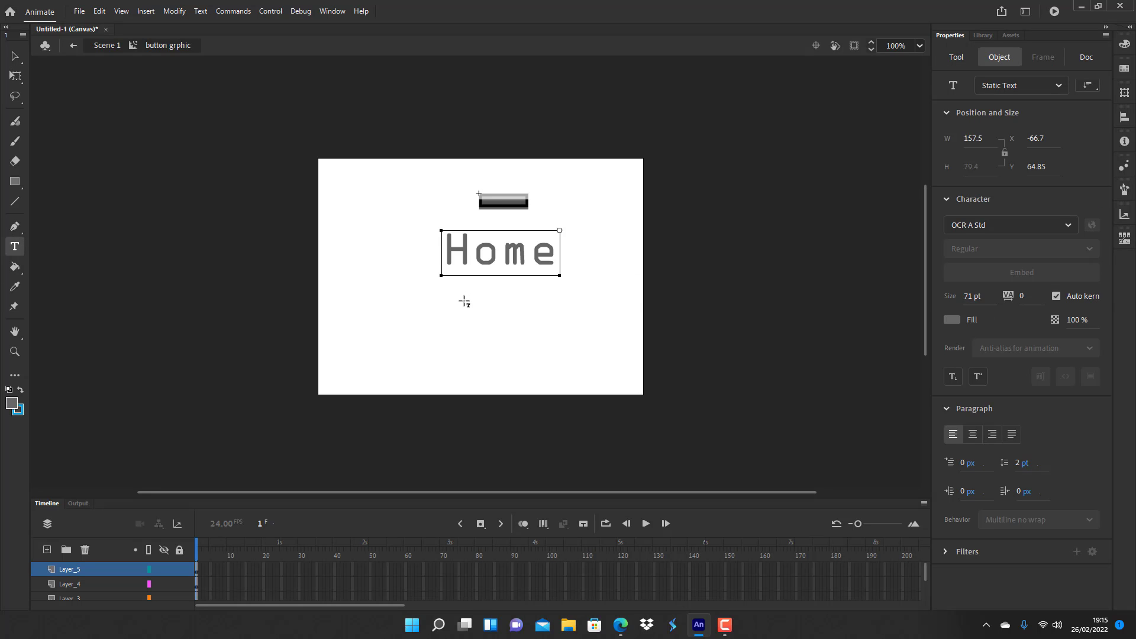
{"action": "left_click", "coordinate": [10, 55]}
{"action": "left_click_drag", "start_coordinate": [511, 251], "coordinate": [527, 274]}
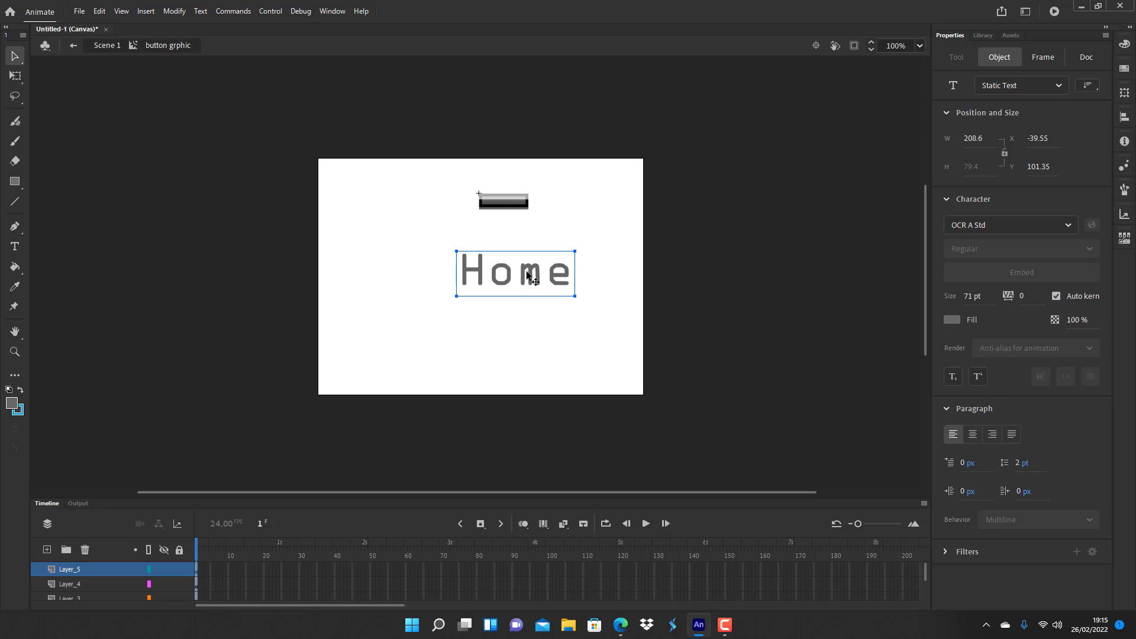
Step: Set the Home text's fill to white and scale it down to about 71.5 px wide over the button
{"action": "left_click", "coordinate": [1129, 43]}
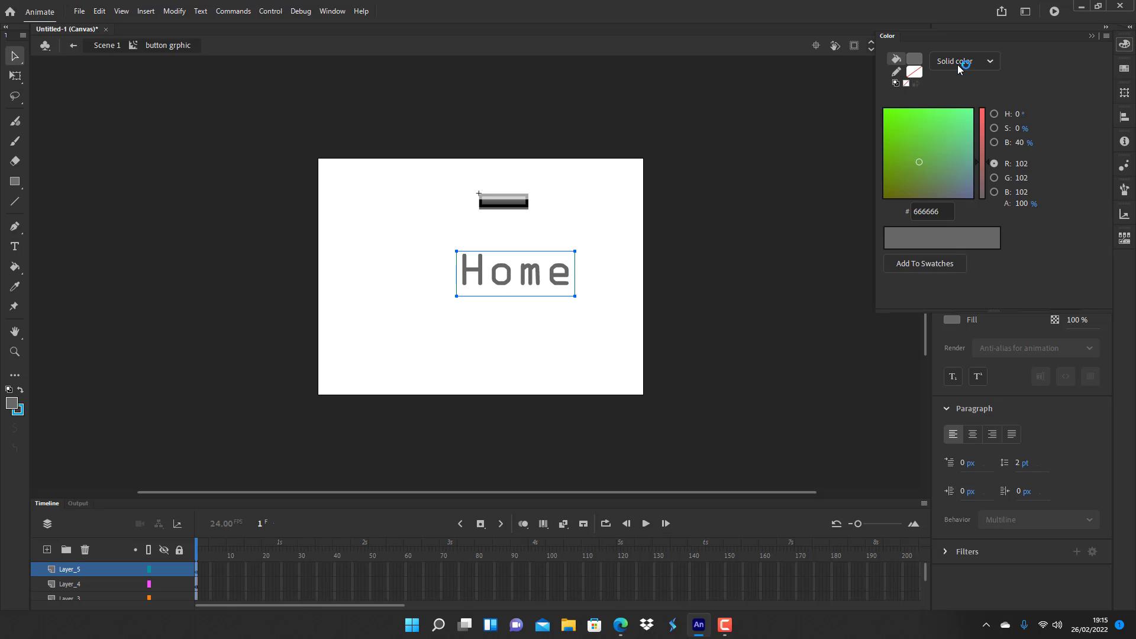
{"action": "left_click", "coordinate": [914, 59]}
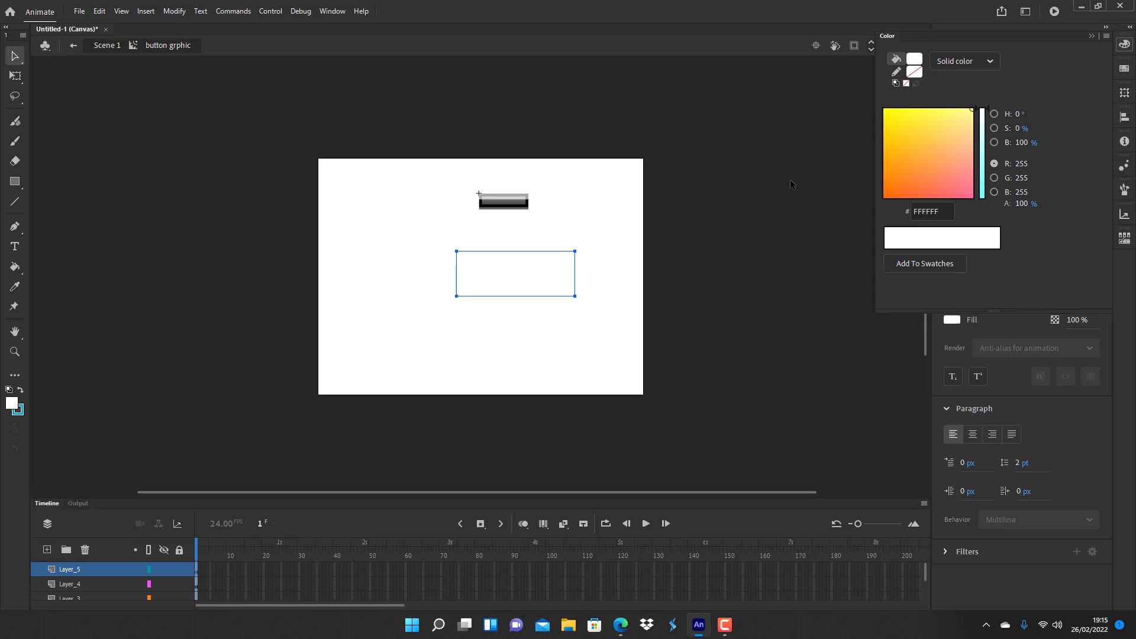
{"action": "left_click", "coordinate": [961, 134]}
{"action": "key", "text": "q"}
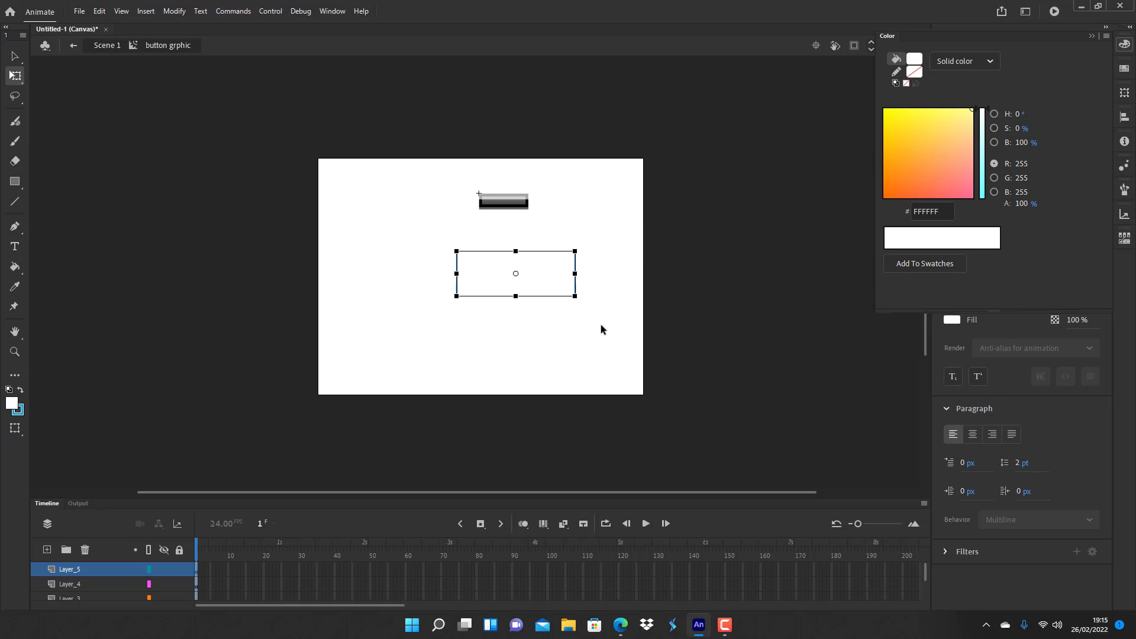
{"action": "left_click_drag", "start_coordinate": [575, 296], "coordinate": [522, 200]}
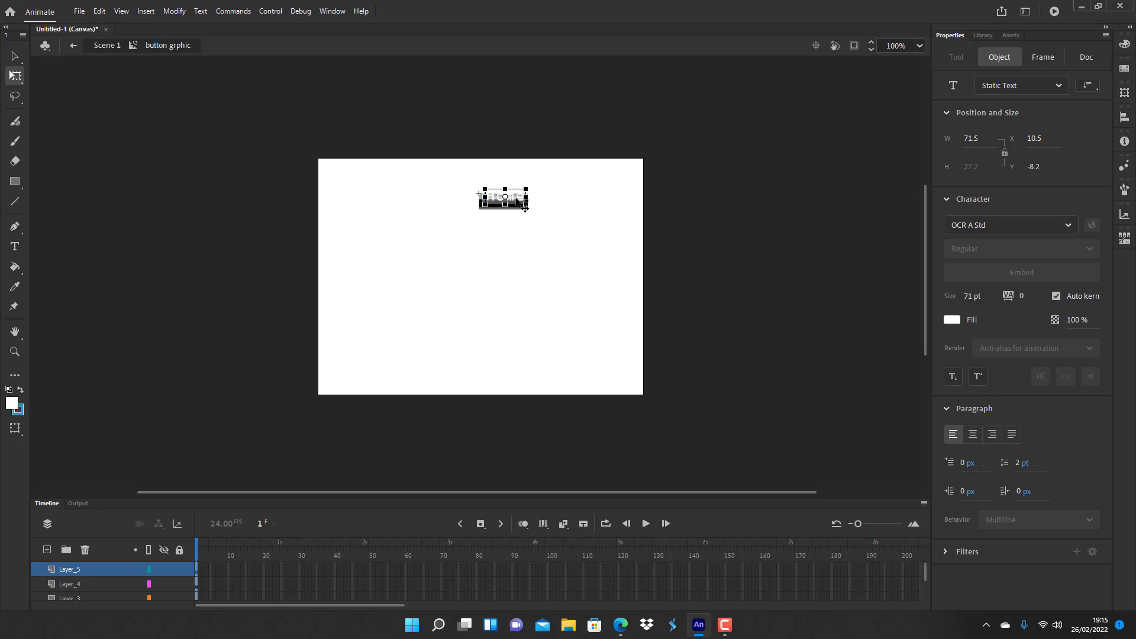
Step: Scale the Home text down to about 53.75 px wide and place it centred over the button
{"action": "left_click_drag", "start_coordinate": [524, 202], "coordinate": [526, 249]}
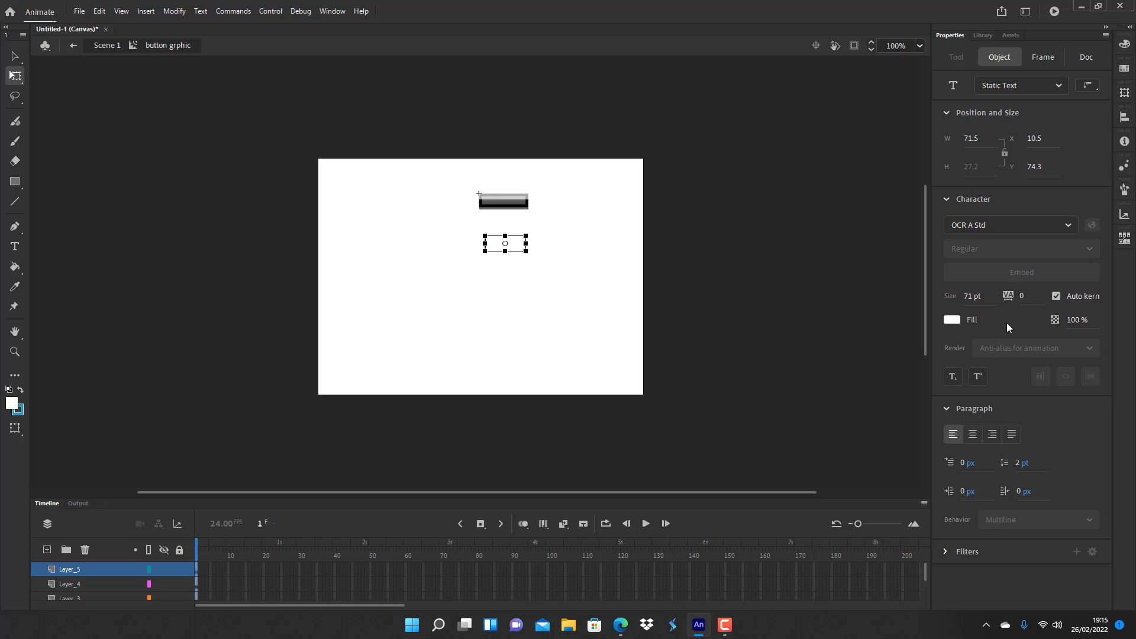
{"action": "left_click_drag", "start_coordinate": [973, 305], "coordinate": [963, 305]}
{"action": "left_click", "coordinate": [510, 258]}
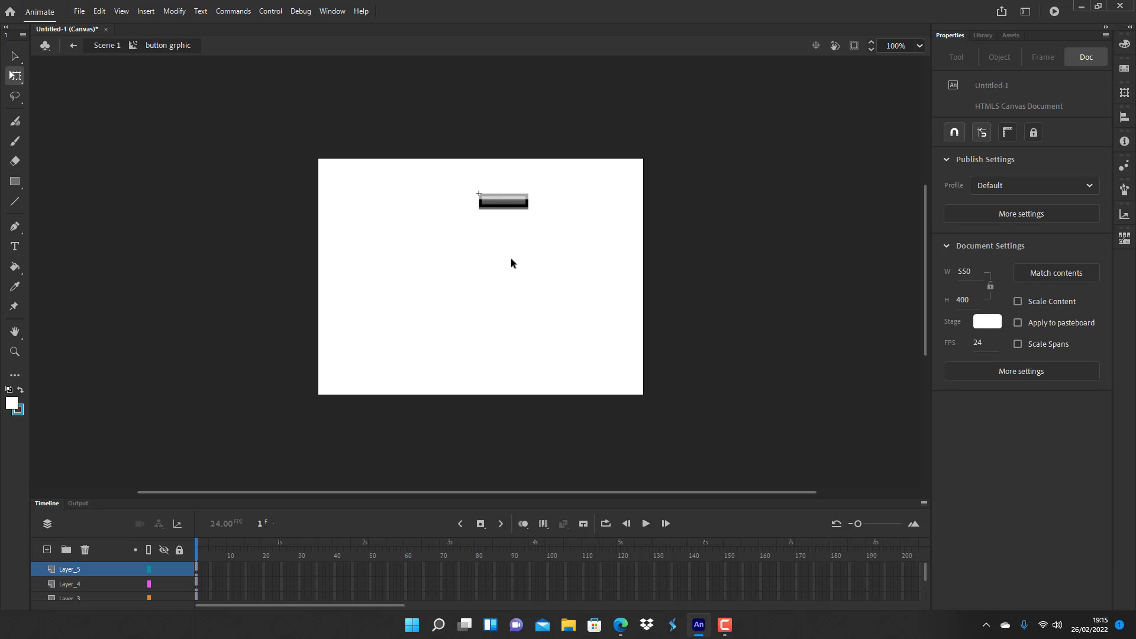
{"action": "left_click", "coordinate": [500, 249]}
{"action": "left_click_drag", "start_coordinate": [500, 249], "coordinate": [504, 207]}
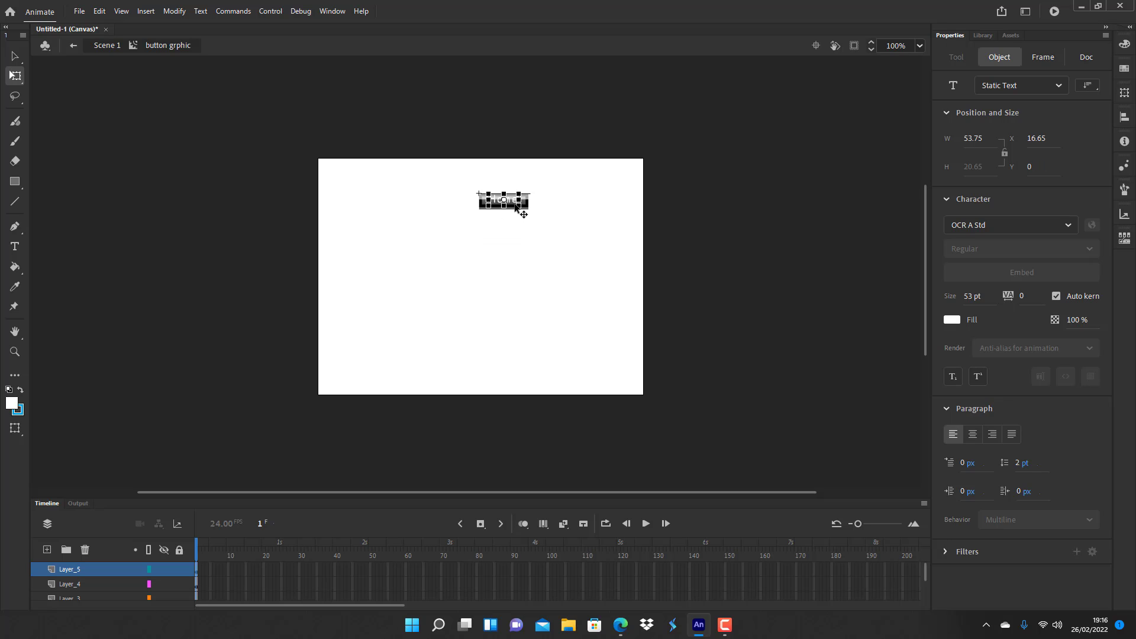
Step: Nudge the Home text slightly down on the button and return to Scene 1
{"action": "left_click", "coordinate": [553, 233]}
{"action": "left_click", "coordinate": [514, 202]}
{"action": "key", "text": "Down"}
{"action": "key", "text": "Down"}
{"action": "key", "text": "Down"}
{"action": "left_click", "coordinate": [579, 244]}
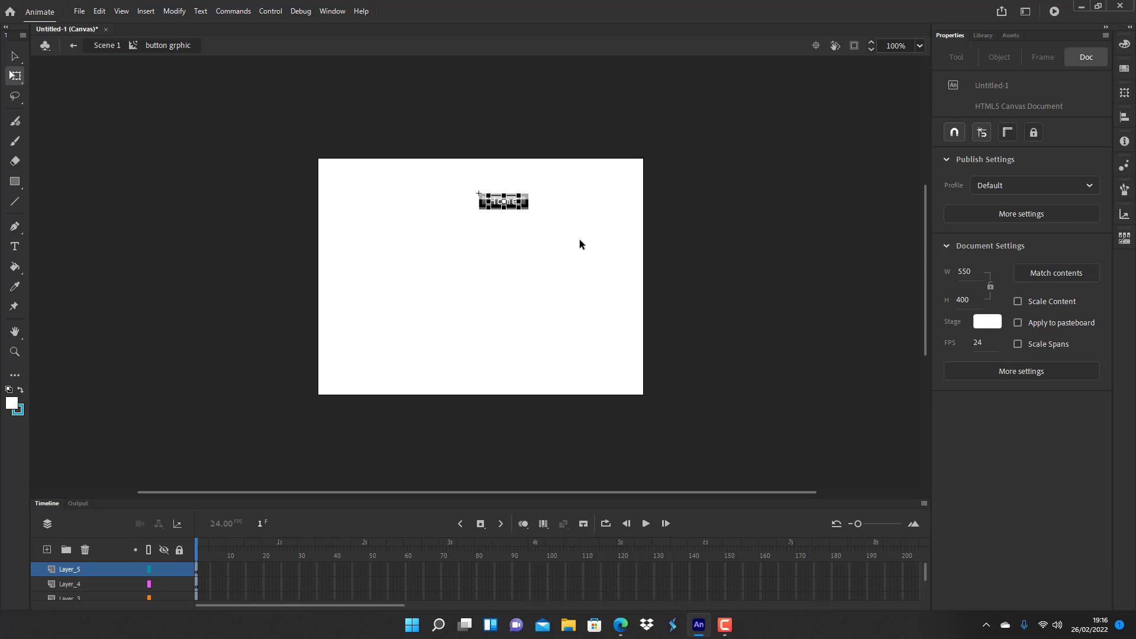
{"action": "double_click", "coordinate": [587, 274]}
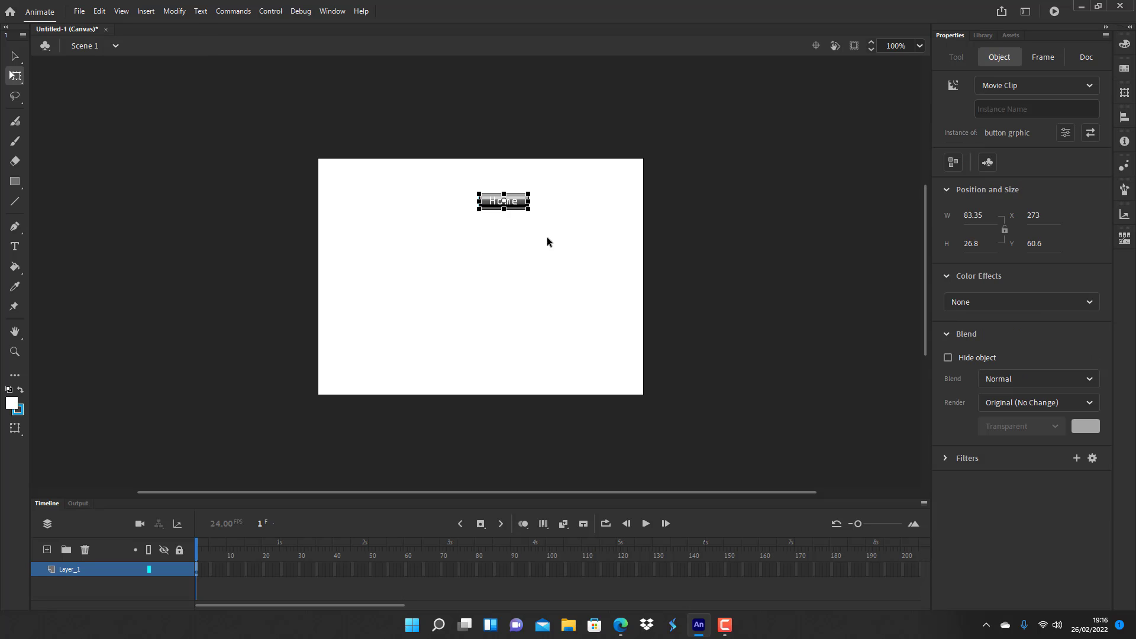
Step: Move the button instance to about X 130, Y 197.6 and convert it to a Button symbol named "button home"
{"action": "left_click_drag", "start_coordinate": [506, 207], "coordinate": [420, 288]}
{"action": "left_click", "coordinate": [471, 284]}
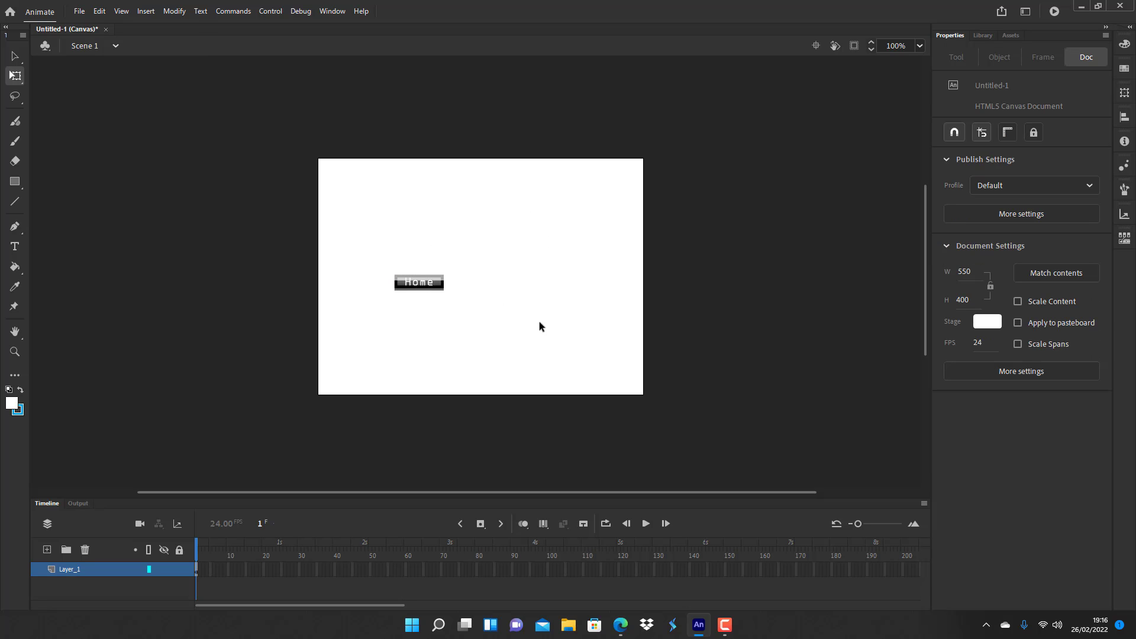
{"action": "left_click", "coordinate": [436, 290]}
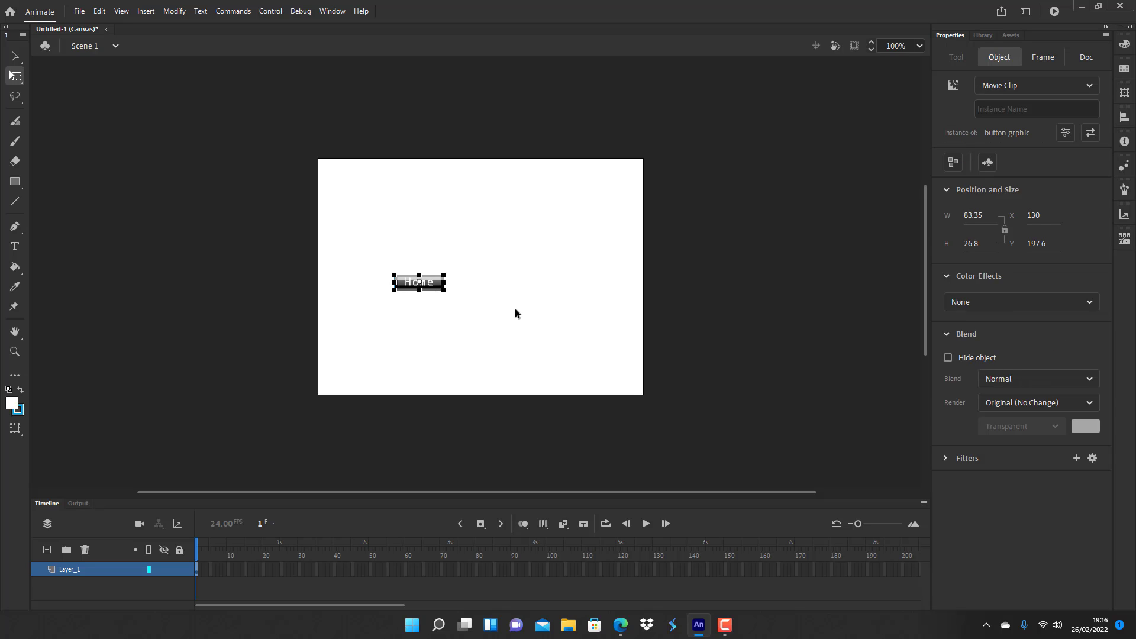
{"action": "key", "text": "F8"}
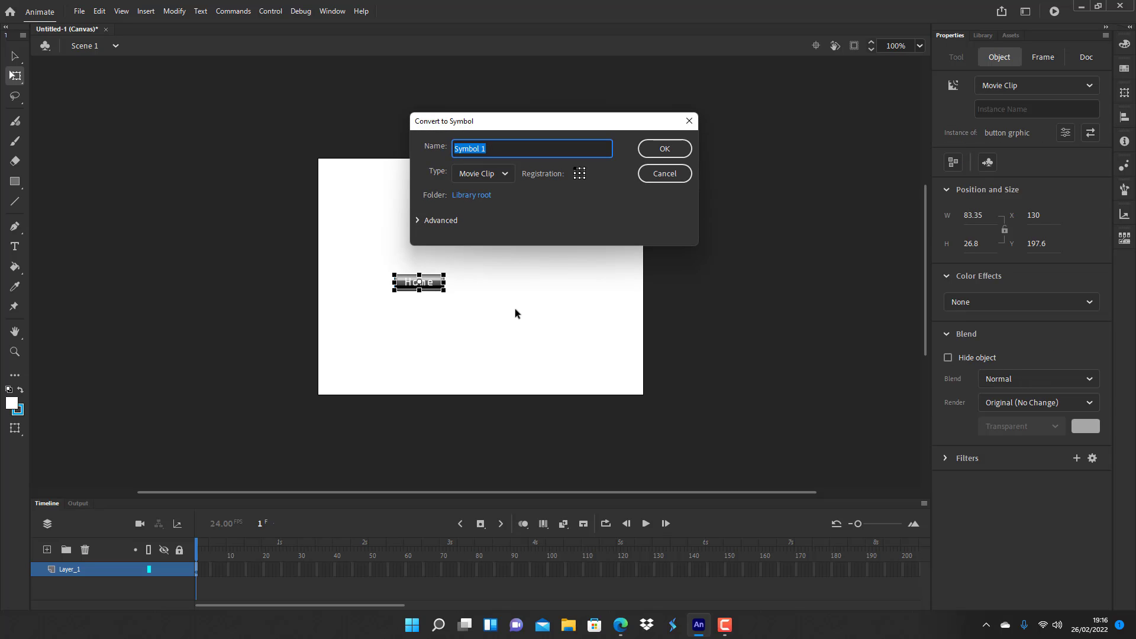
{"action": "key", "text": "BackSpace"}
{"action": "type", "text": "button home"}
{"action": "left_click", "coordinate": [511, 174]}
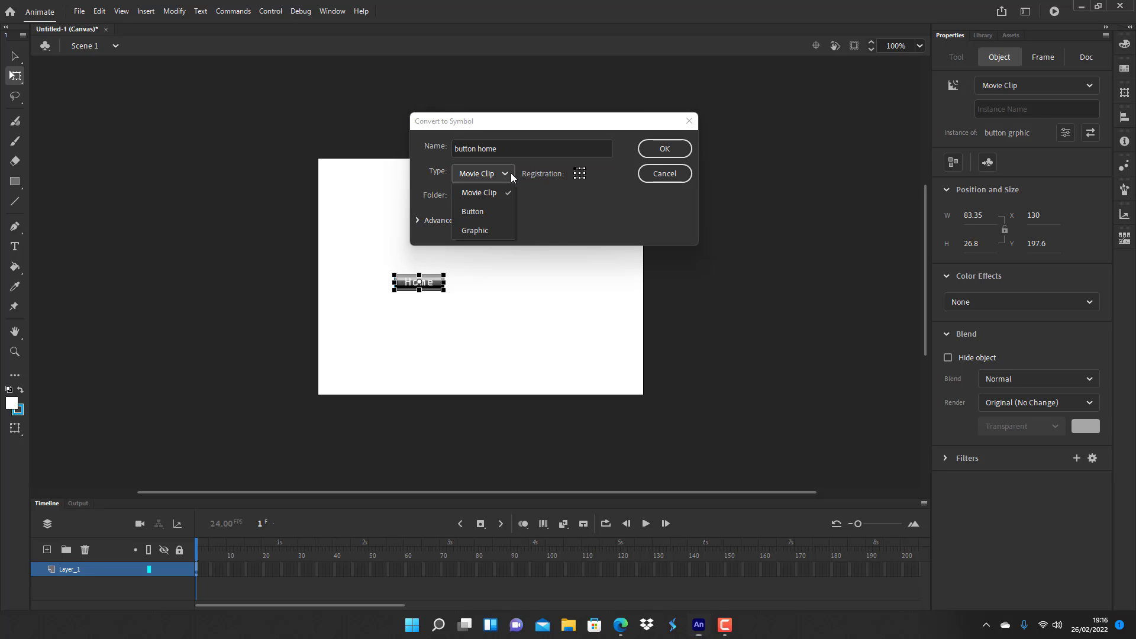
{"action": "left_click", "coordinate": [485, 211]}
{"action": "left_click", "coordinate": [658, 145]}
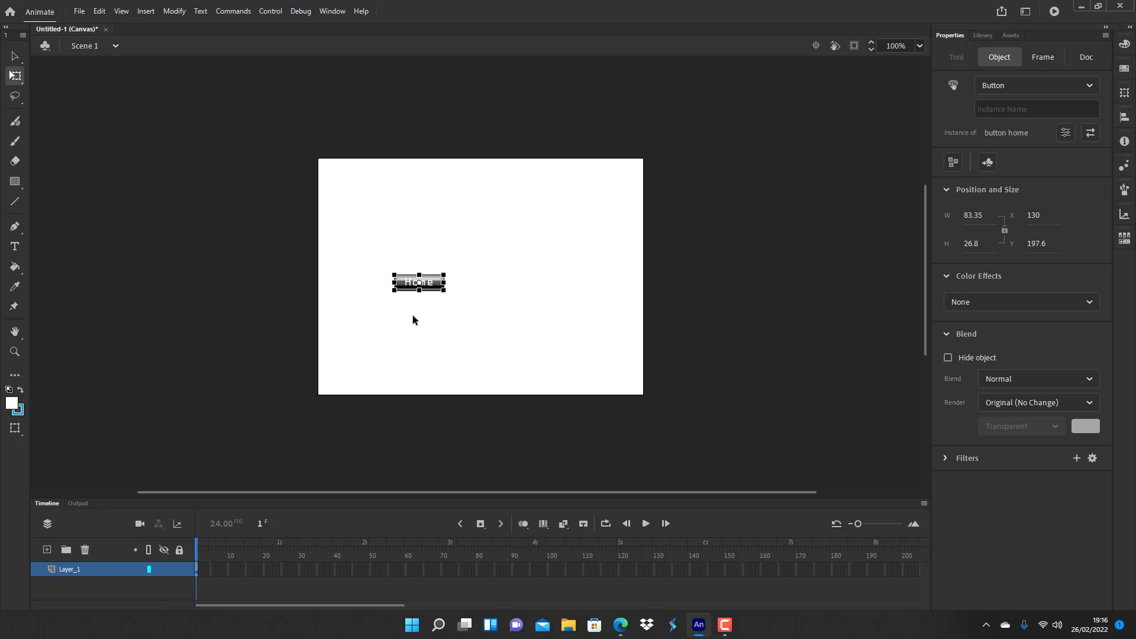
Step: Open the button home symbol for editing and add keyframes at its Over, Down and Hit states
{"action": "double_click", "coordinate": [437, 284]}
{"action": "left_click", "coordinate": [225, 572]}
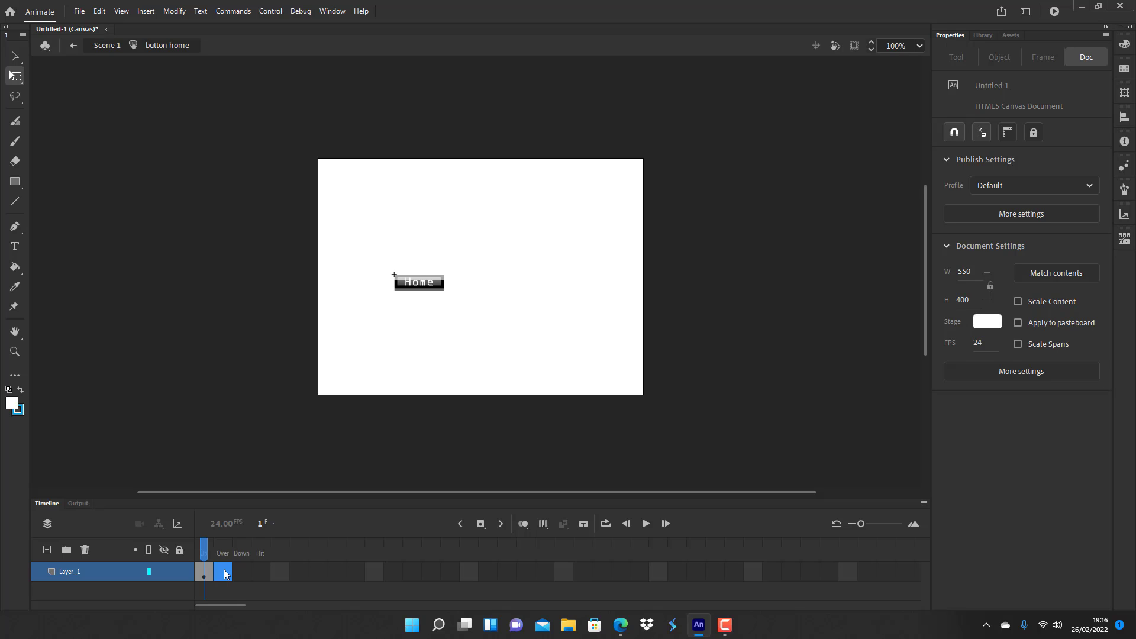
{"action": "key", "text": "F6"}
{"action": "key", "text": "F6"}
{"action": "key", "text": "F6"}
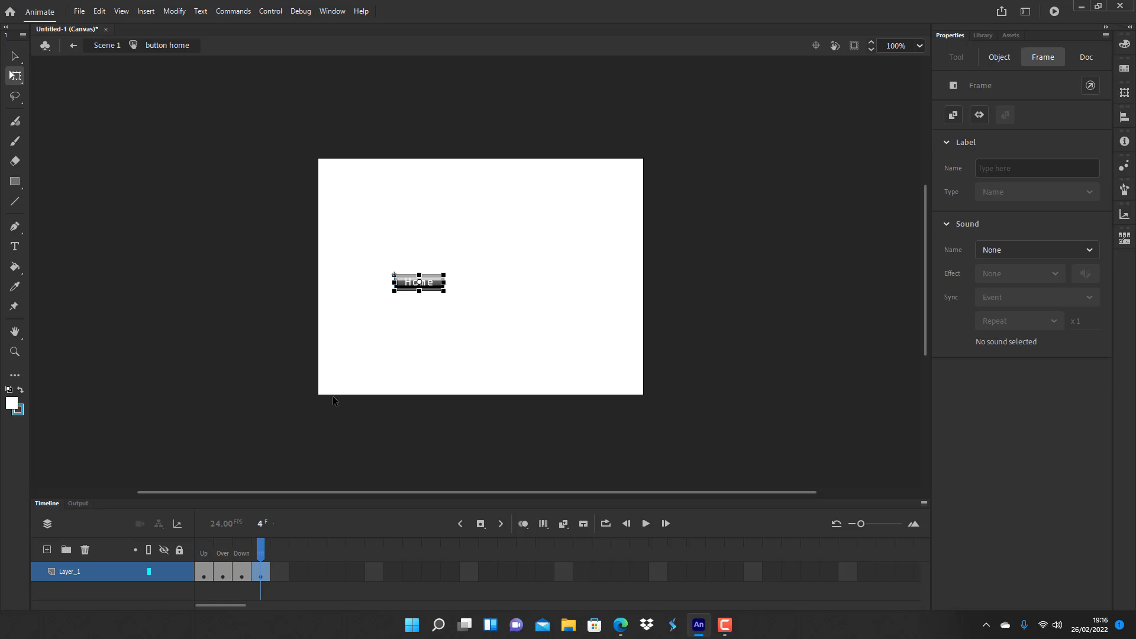
{"action": "left_click", "coordinate": [382, 350]}
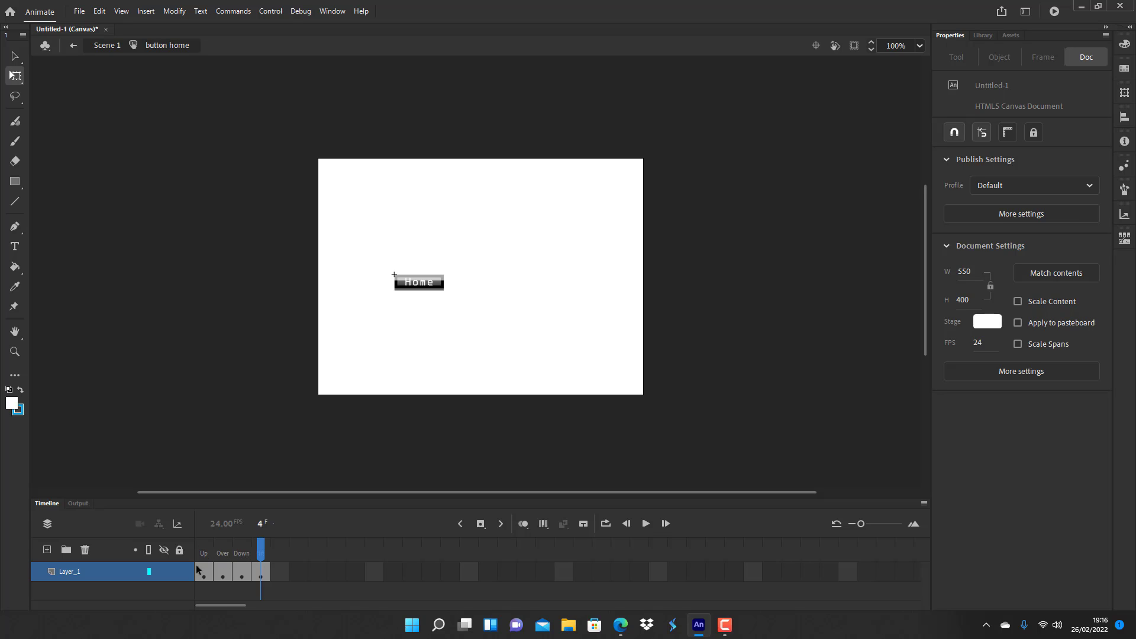
Step: Raise the button graphic to Y -8 in the Over frame and return to Scene 1
{"action": "left_click", "coordinate": [223, 543]}
{"action": "left_click", "coordinate": [436, 290]}
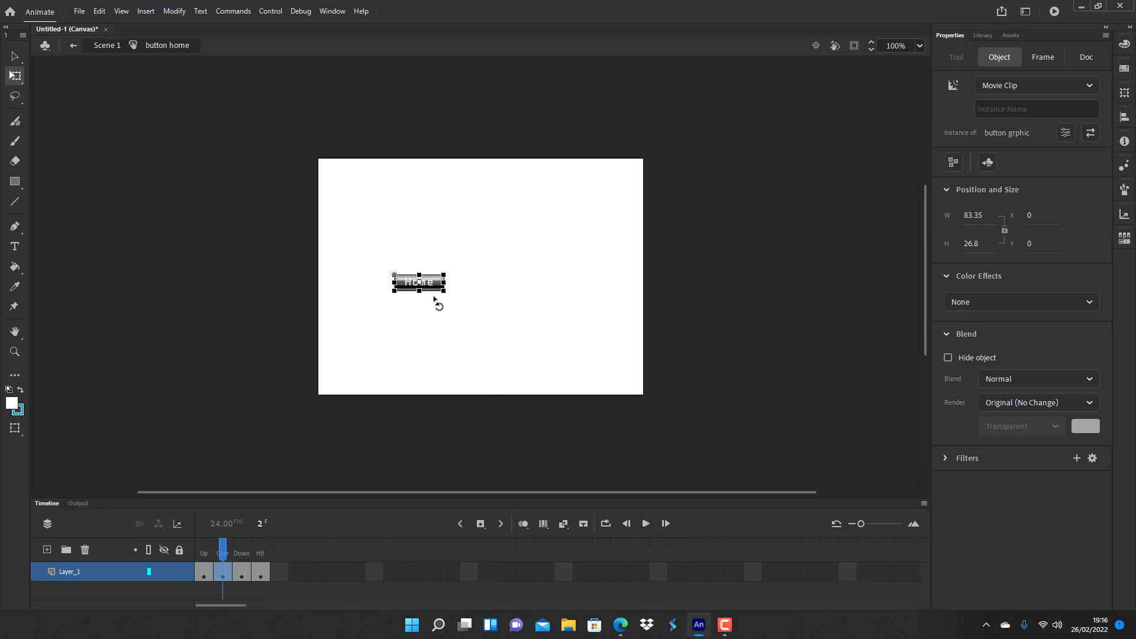
{"action": "key", "text": "Up"}
{"action": "key", "text": "Up"}
{"action": "key", "text": "Up"}
{"action": "key", "text": "Up"}
{"action": "key", "text": "Up"}
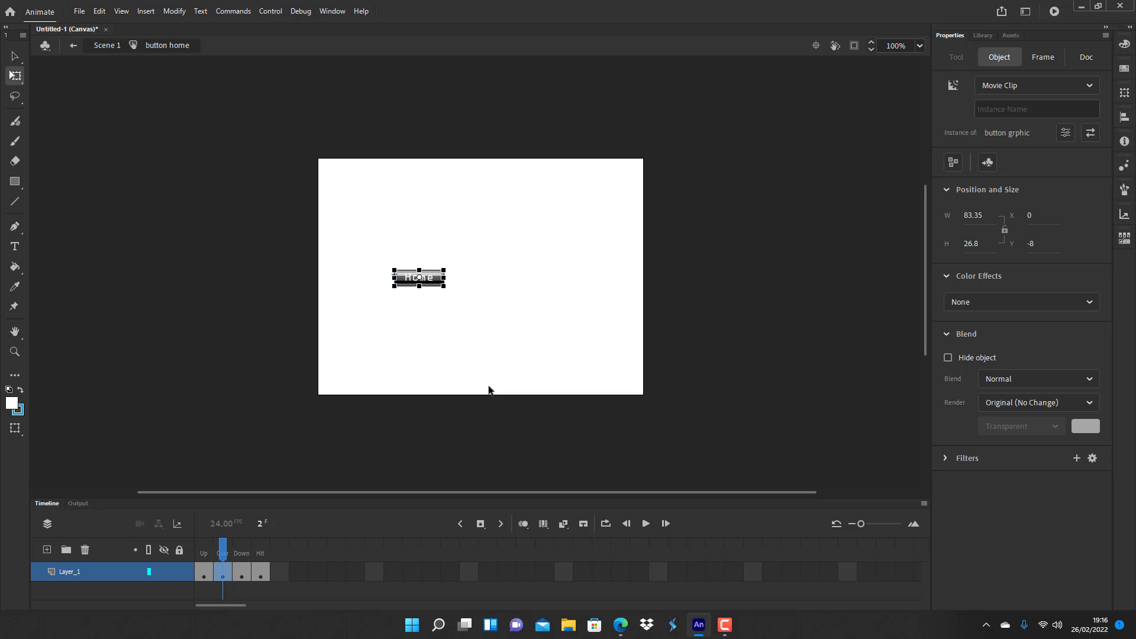
{"action": "double_click", "coordinate": [534, 329]}
{"action": "left_click", "coordinate": [381, 272]}
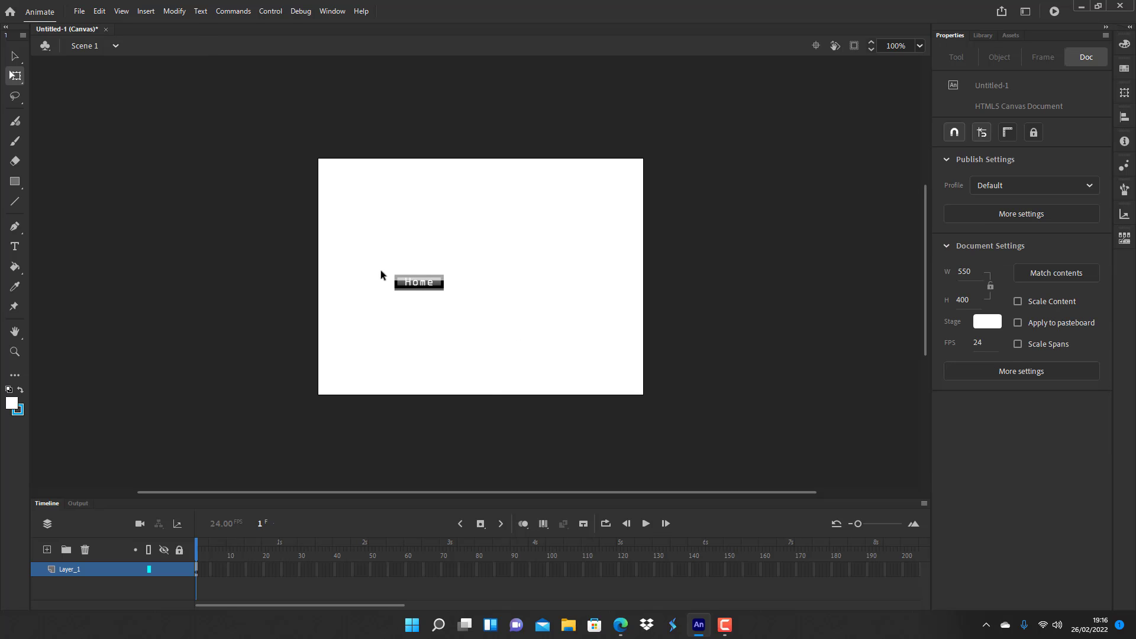
Step: Move the Home button to the stage's upper-left corner, at about X 27, Y 23.6
{"action": "left_click", "coordinate": [435, 284]}
{"action": "left_click_drag", "start_coordinate": [439, 290], "coordinate": [379, 188]}
{"action": "left_click", "coordinate": [420, 249]}
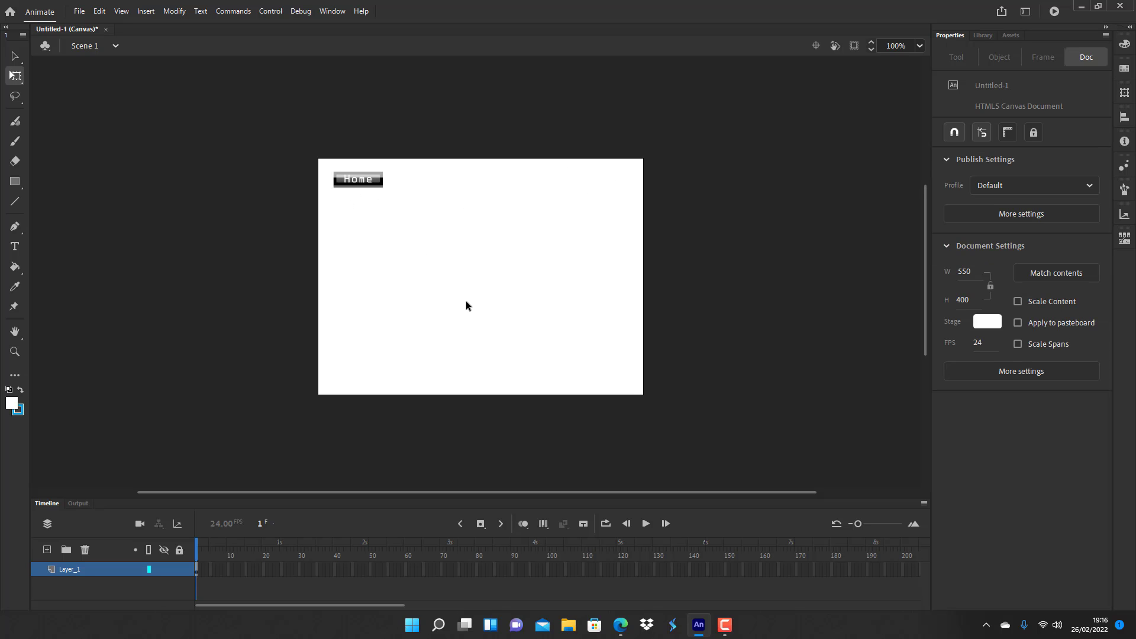
Step: Test the movie in the Edge browser, close the preview page and switch back to Animate
{"action": "key", "text": "ctrl+Return"}
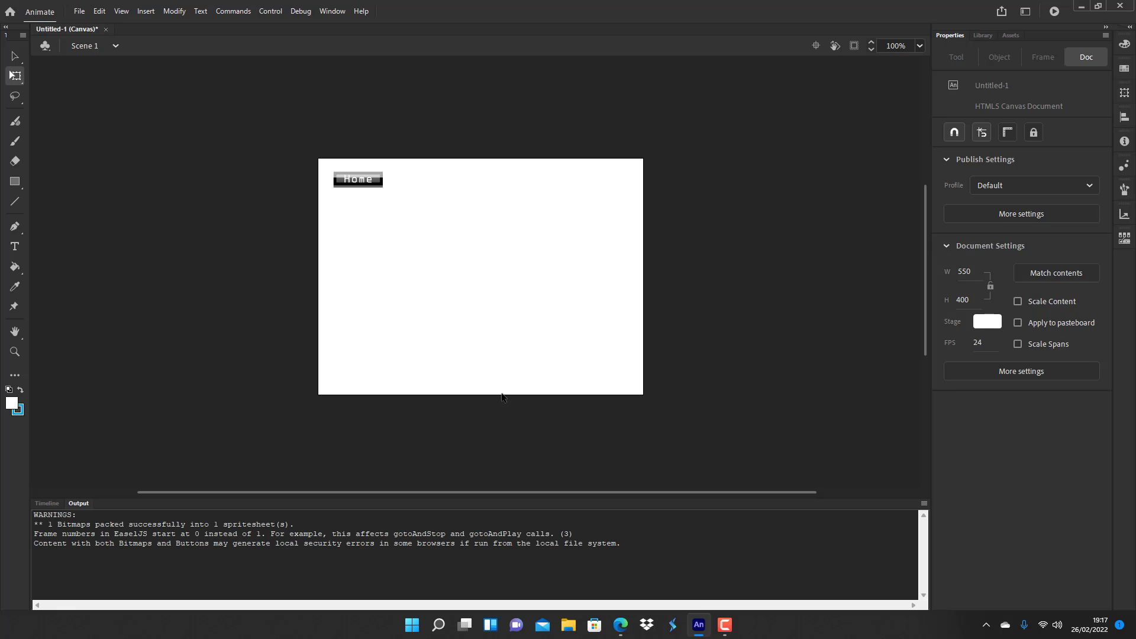
{"action": "left_click", "coordinate": [621, 626]}
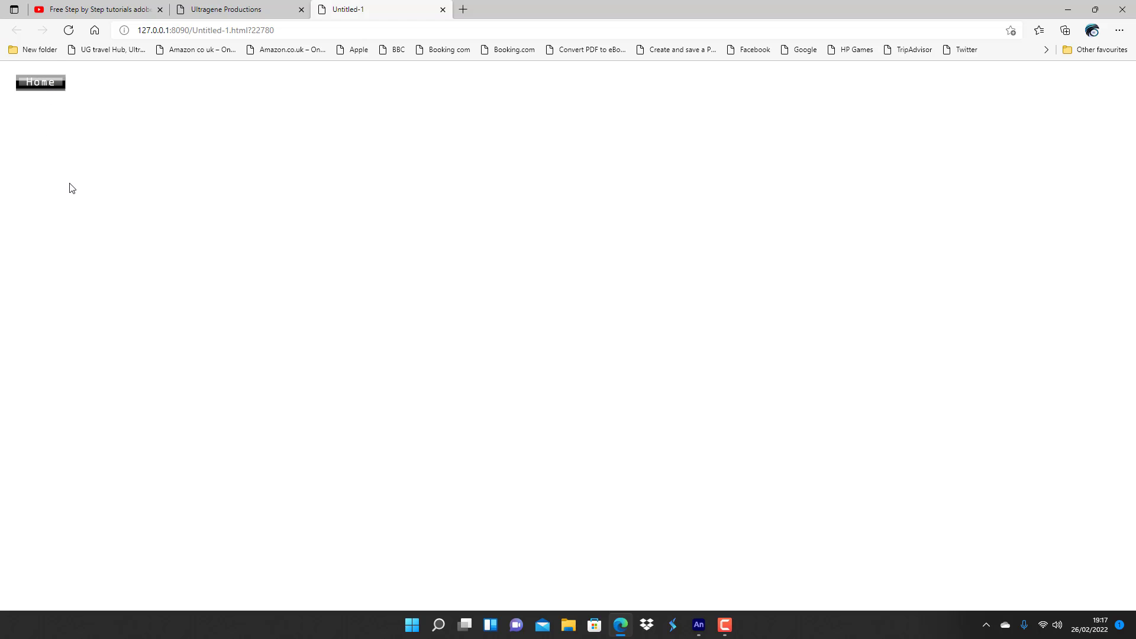
{"action": "left_click", "coordinate": [442, 9]}
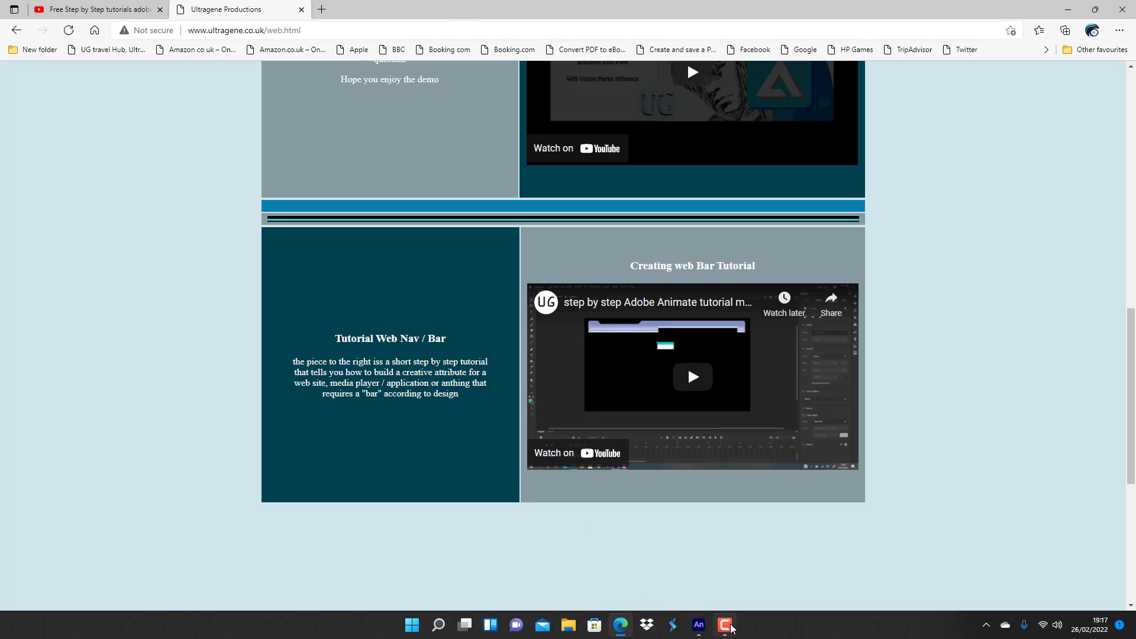
{"action": "left_click", "coordinate": [699, 625]}
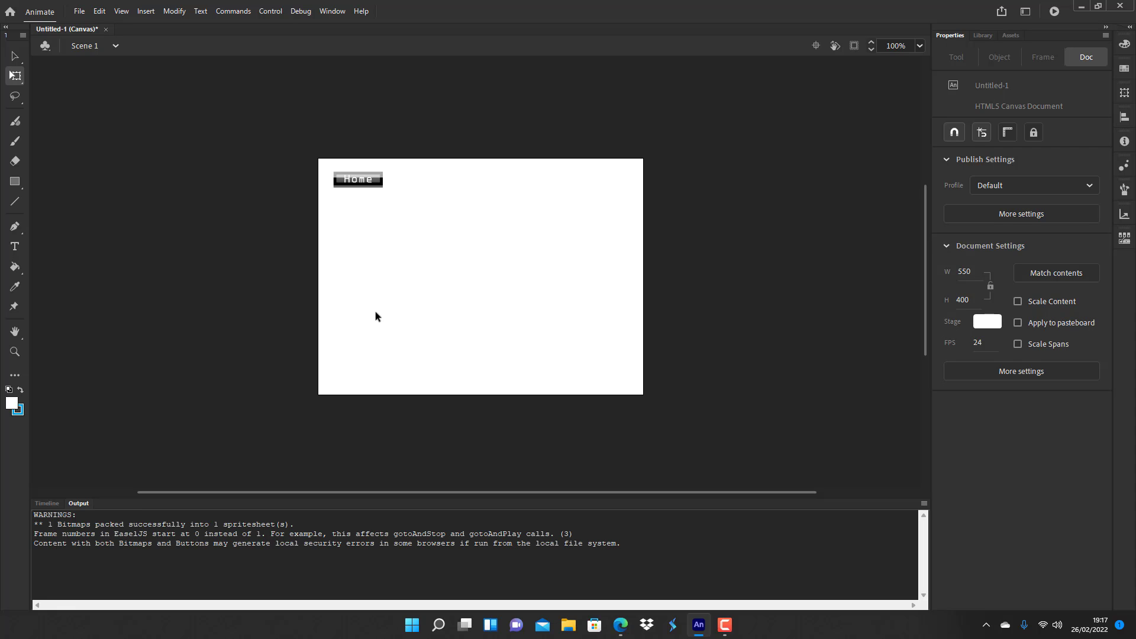
{"action": "left_click", "coordinate": [364, 189]}
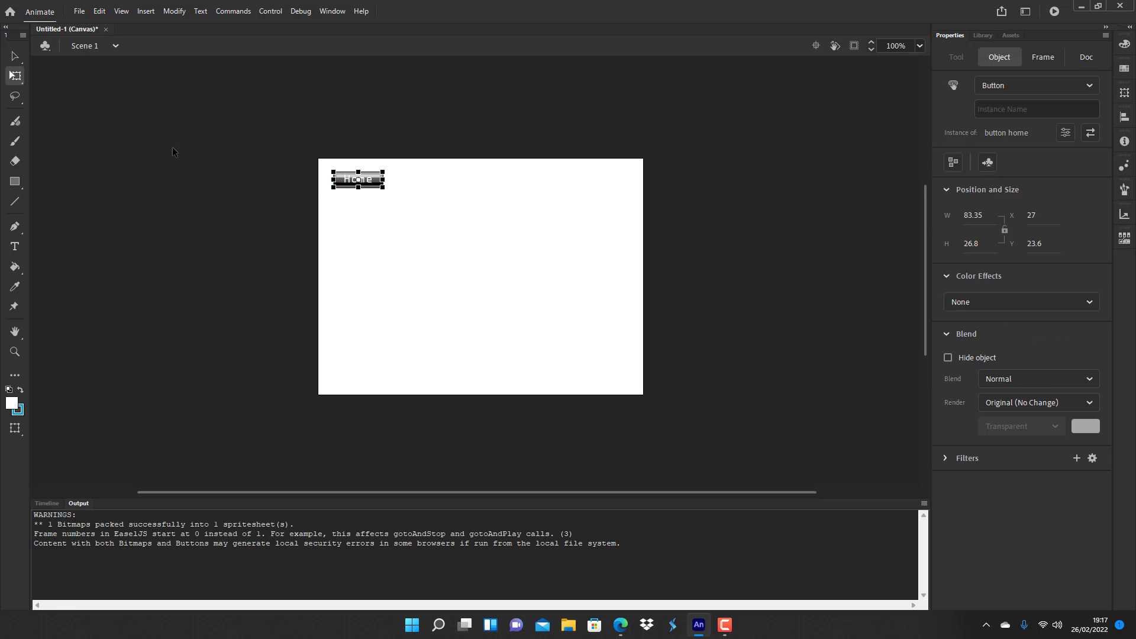
{"action": "left_click", "coordinate": [87, 46]}
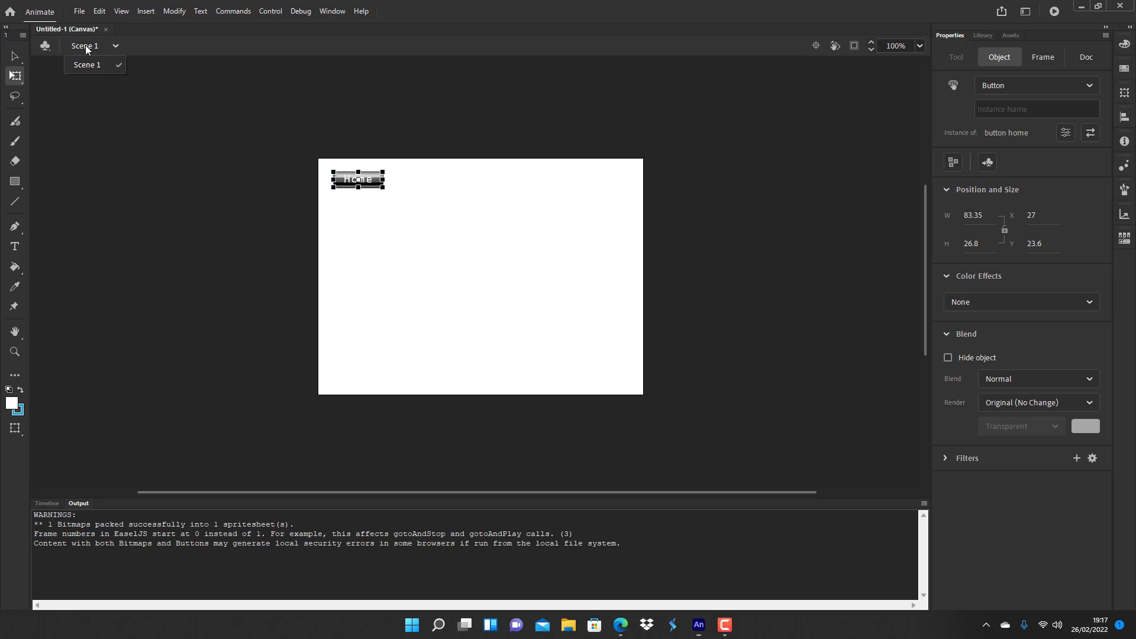
{"action": "left_click", "coordinate": [149, 139]}
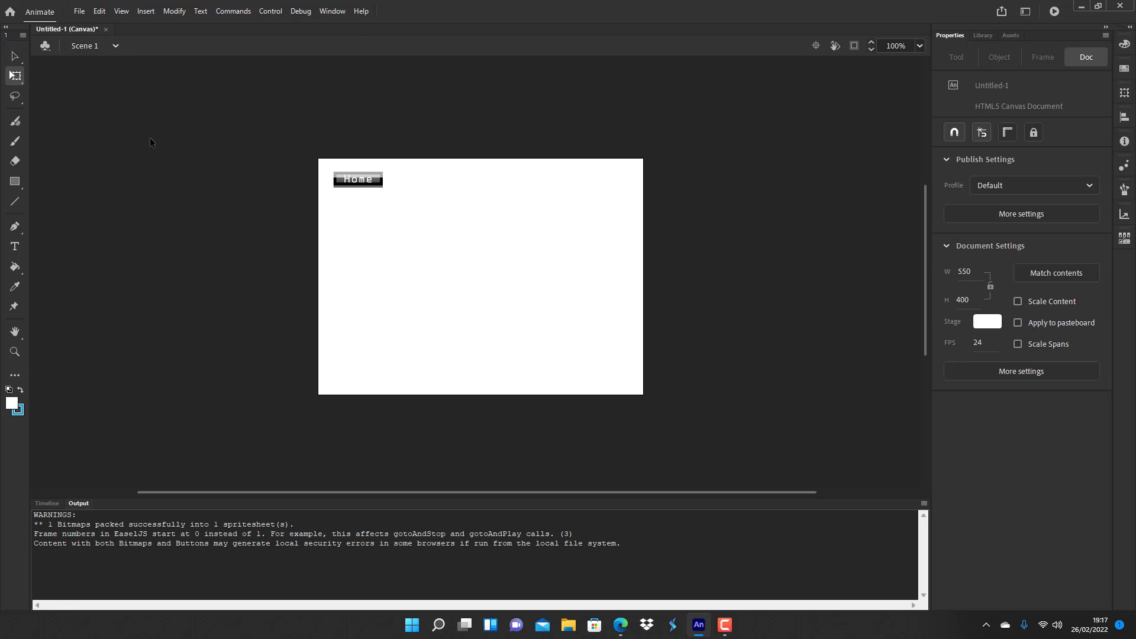
Step: Add a Go to Web Page action to the Home button with the Actions wizard, triggered On Mouse Click of the current selection
{"action": "left_click", "coordinate": [332, 12]}
{"action": "left_click", "coordinate": [392, 246]}
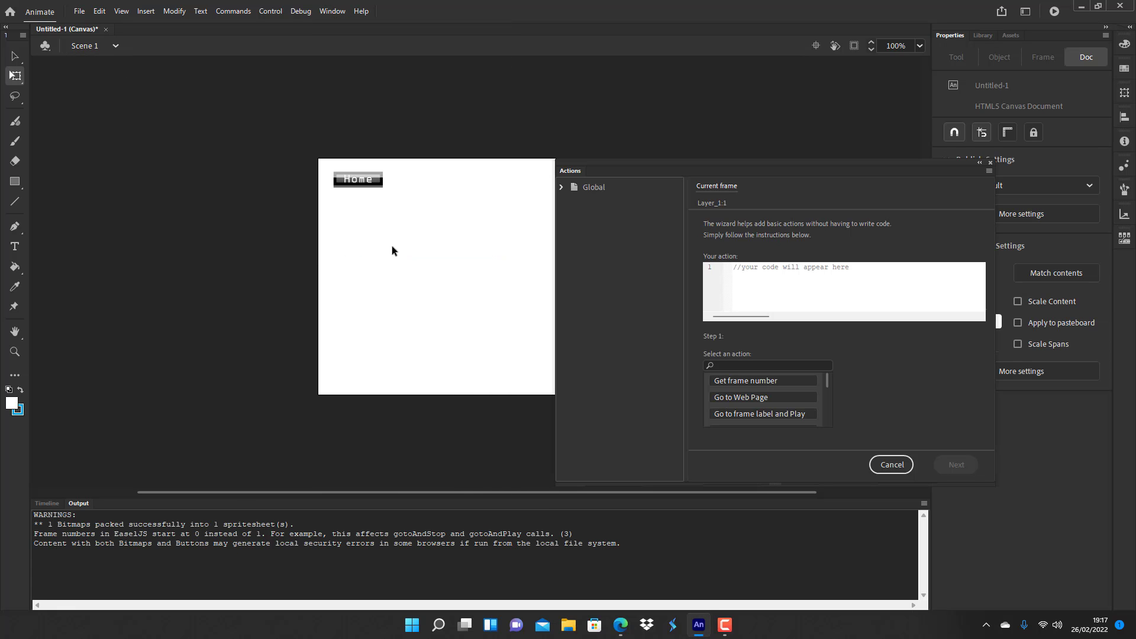
{"action": "left_click", "coordinate": [358, 179]}
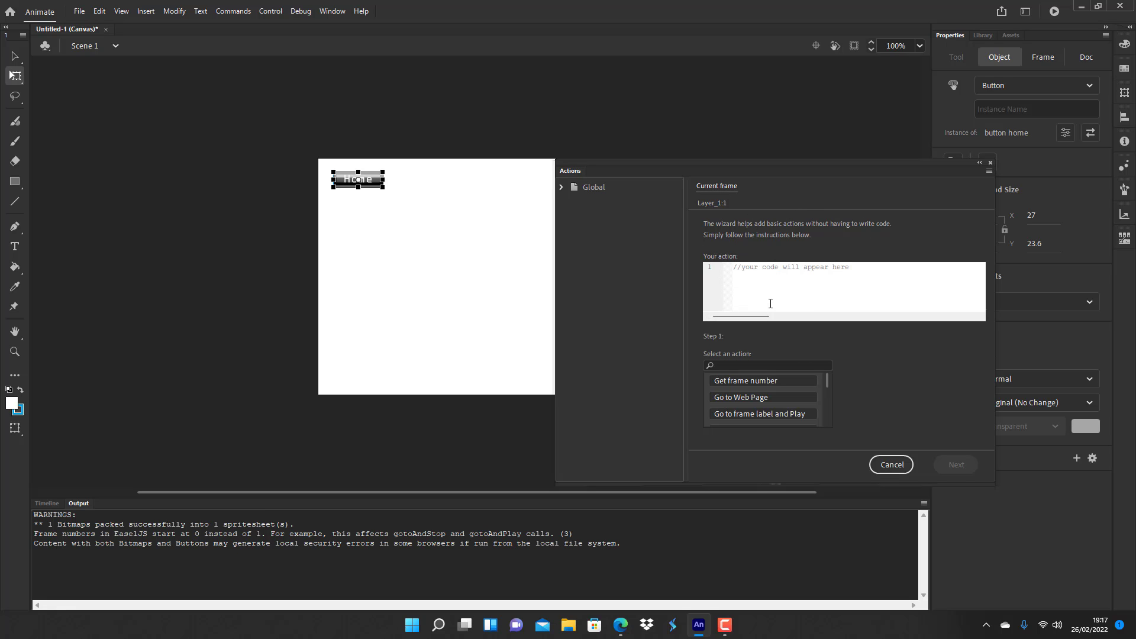
{"action": "left_click", "coordinate": [765, 398]}
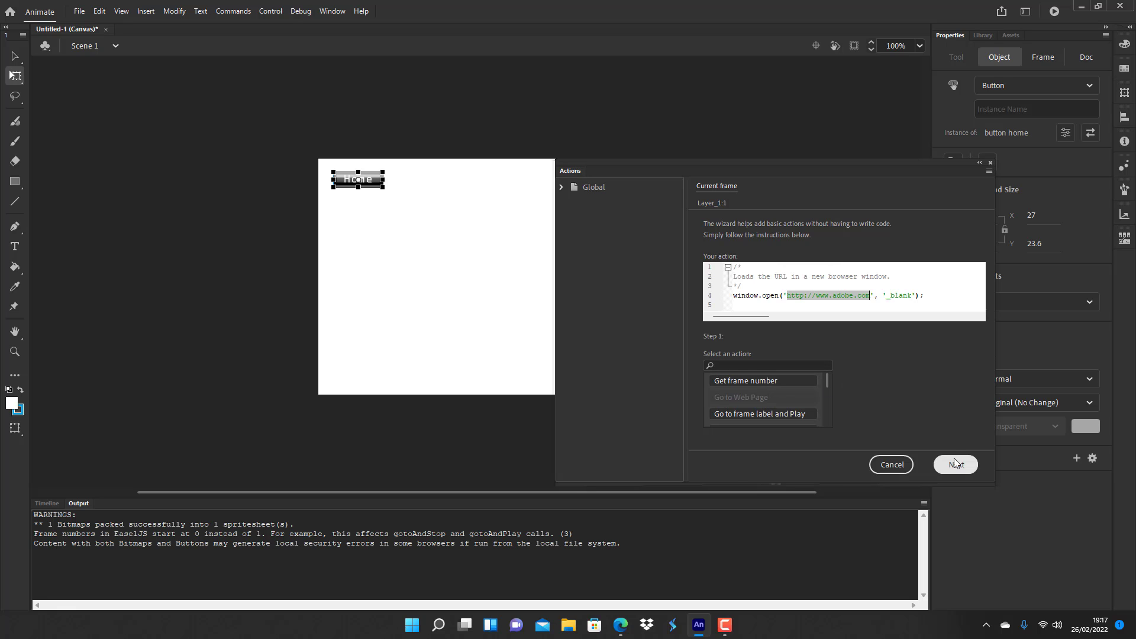
{"action": "left_click", "coordinate": [954, 459]}
{"action": "left_click", "coordinate": [775, 412]}
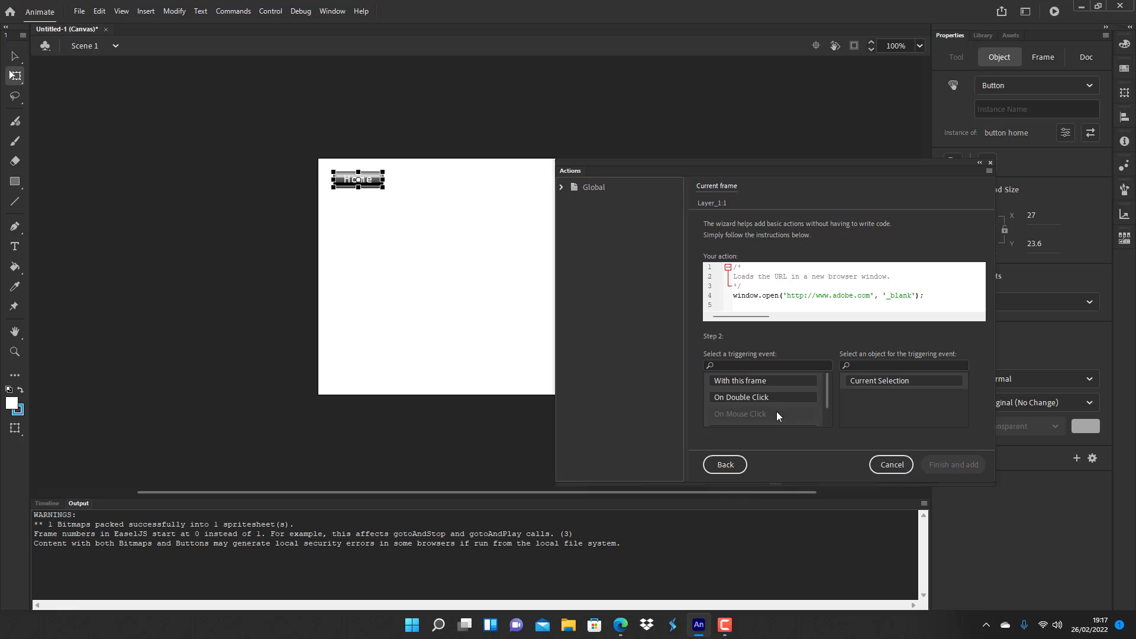
{"action": "left_click", "coordinate": [881, 381]}
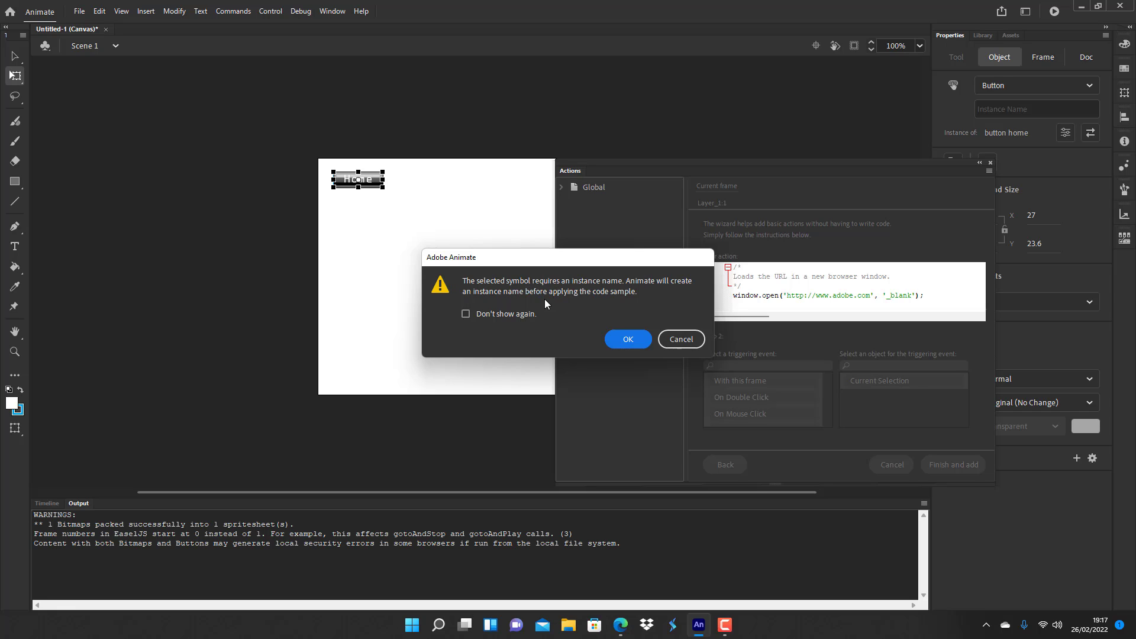
{"action": "left_click", "coordinate": [627, 340]}
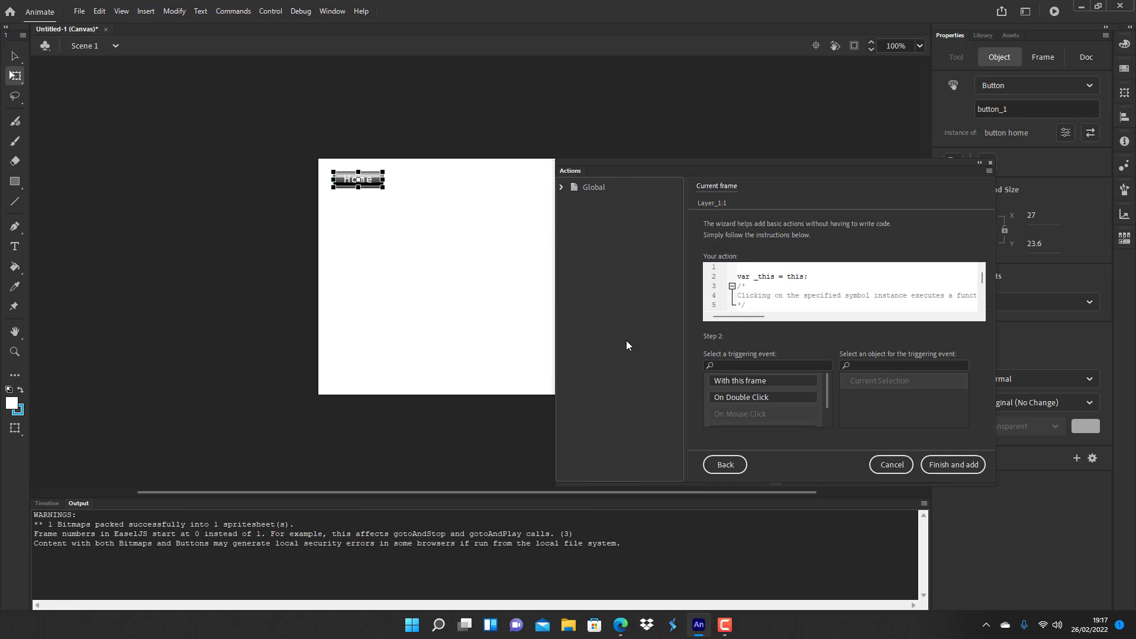
{"action": "left_click", "coordinate": [970, 465]}
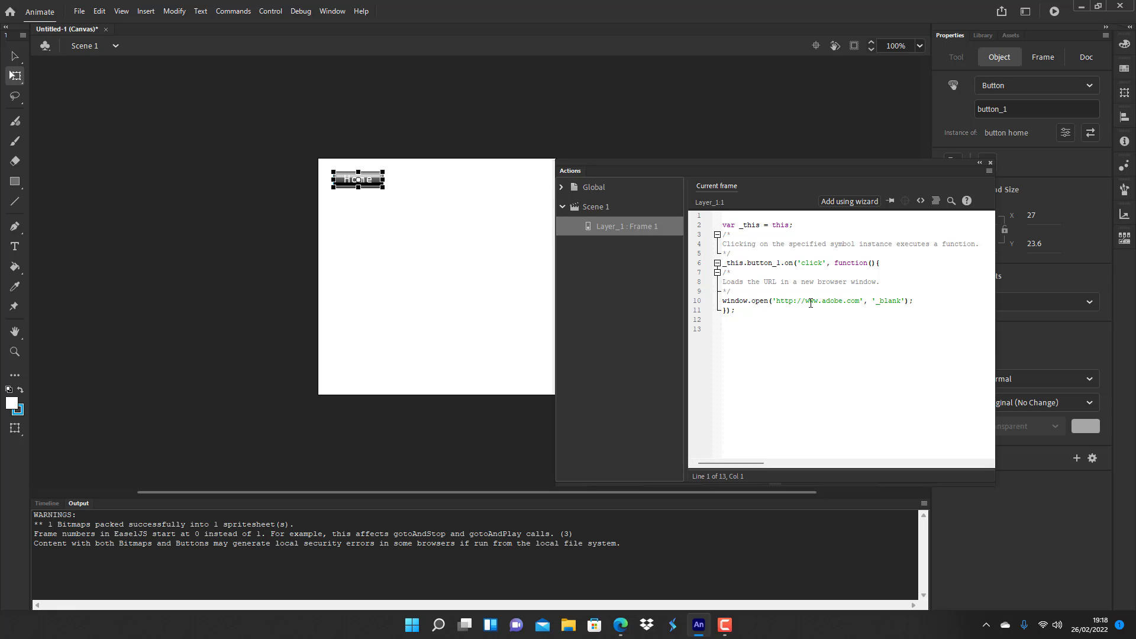
{"action": "left_click", "coordinate": [859, 300]}
{"action": "key", "text": "BackSpace"}
{"action": "key", "text": "BackSpace"}
{"action": "key", "text": "BackSpace"}
{"action": "key", "text": "BackSpace"}
{"action": "key", "text": "BackSpace"}
{"action": "key", "text": "BackSpace"}
{"action": "key", "text": "BackSpace"}
{"action": "key", "text": "BackSpace"}
{"action": "key", "text": "BackSpace"}
{"action": "type", "text": "ultragene.co.uk"}
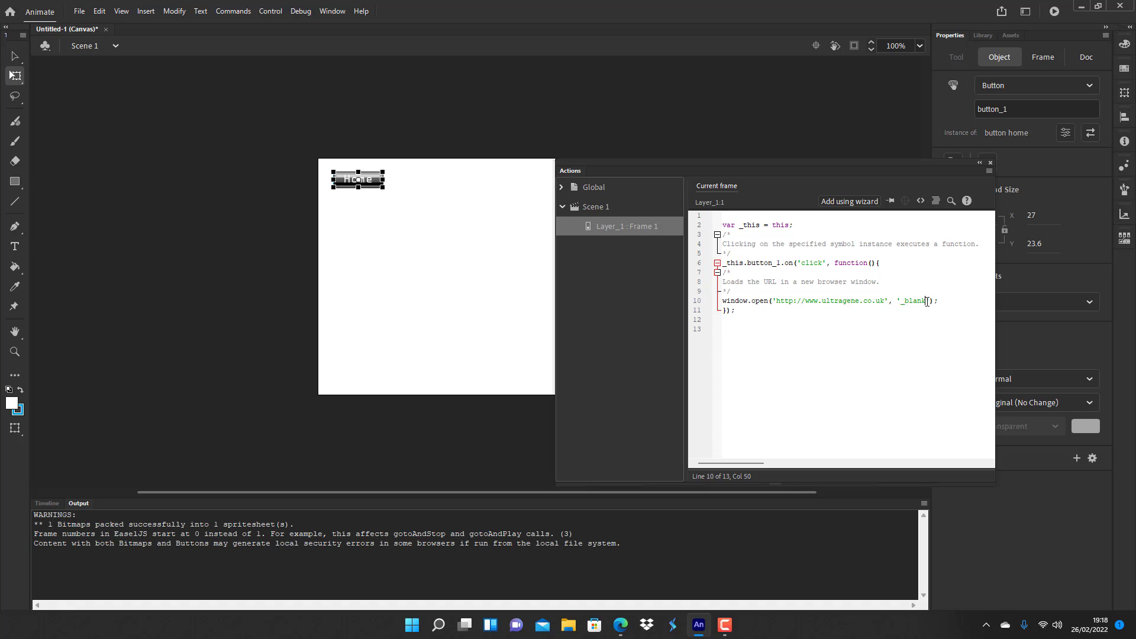
Step: Set the window.open target to _self and close the Actions code editor
{"action": "key", "text": "BackSpace"}
{"action": "key", "text": "BackSpace"}
{"action": "key", "text": "BackSpace"}
{"action": "key", "text": "BackSpace"}
{"action": "key", "text": "BackSpace"}
{"action": "type", "text": "self"}
{"action": "left_click", "coordinate": [990, 164]}
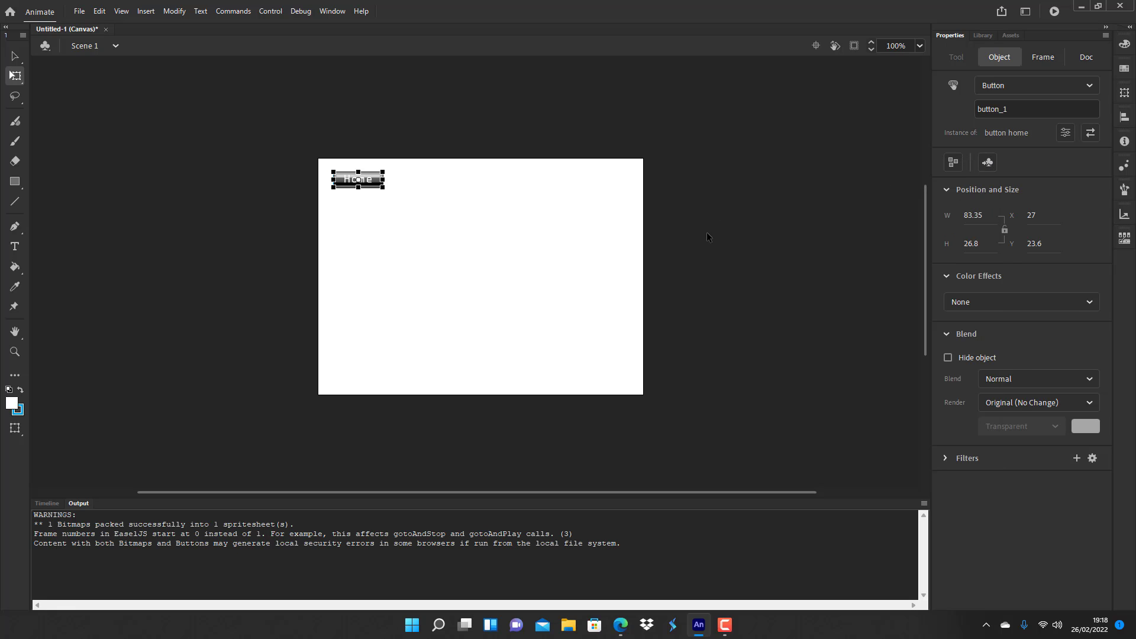
Step: Test the movie in the browser, follow the Home button's link and return to the preview page
{"action": "key", "text": "ctrl+Return"}
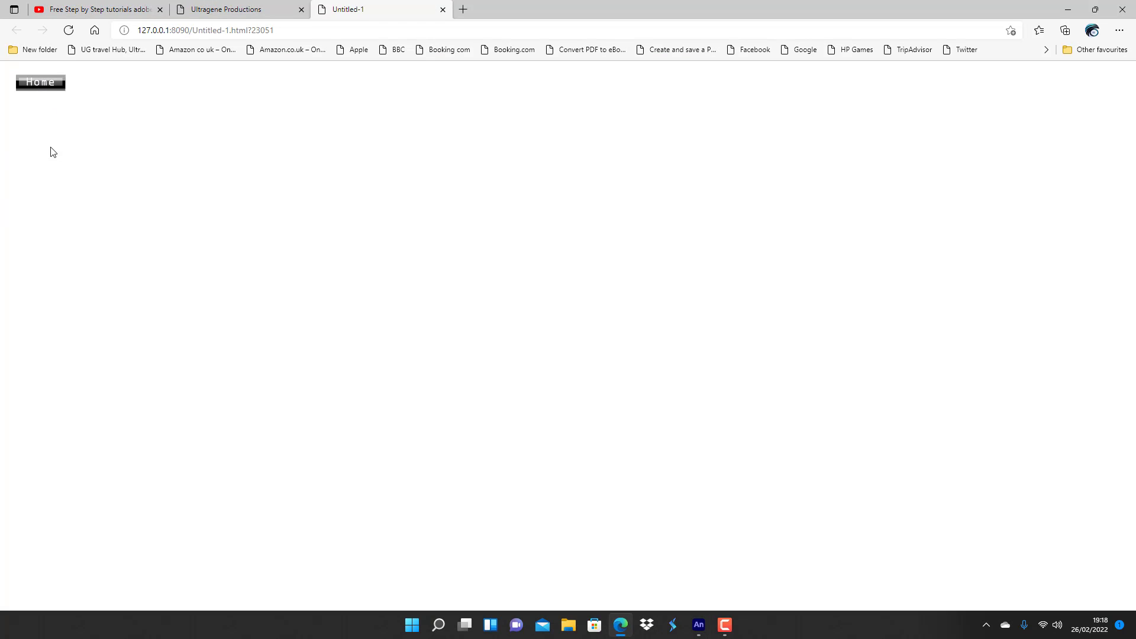
{"action": "left_click", "coordinate": [46, 84]}
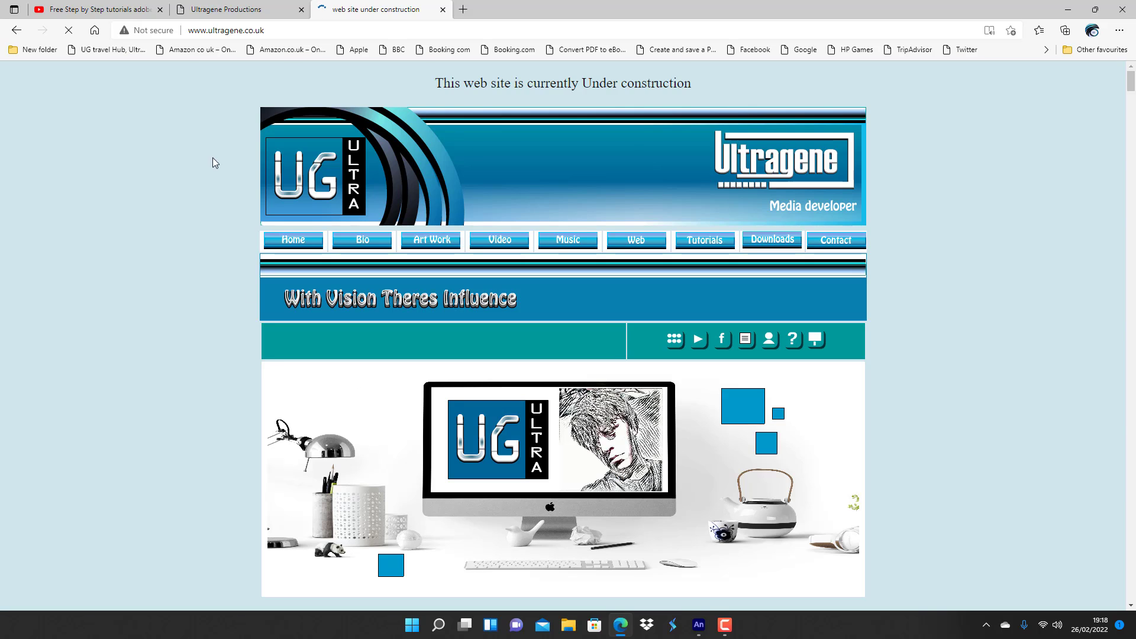
{"action": "left_click", "coordinate": [24, 34]}
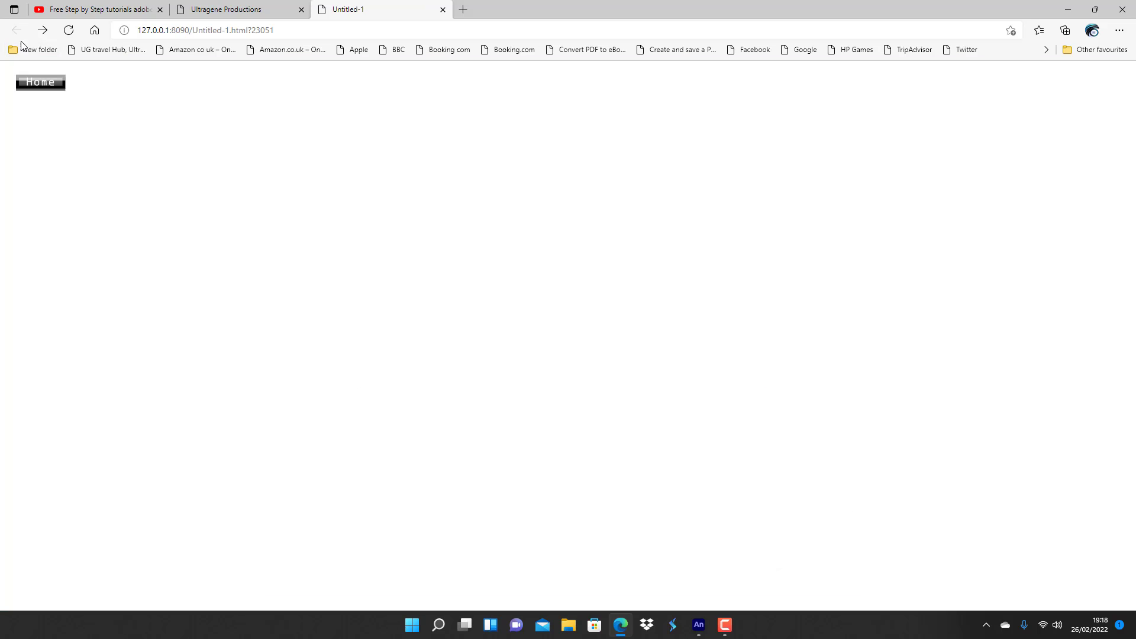